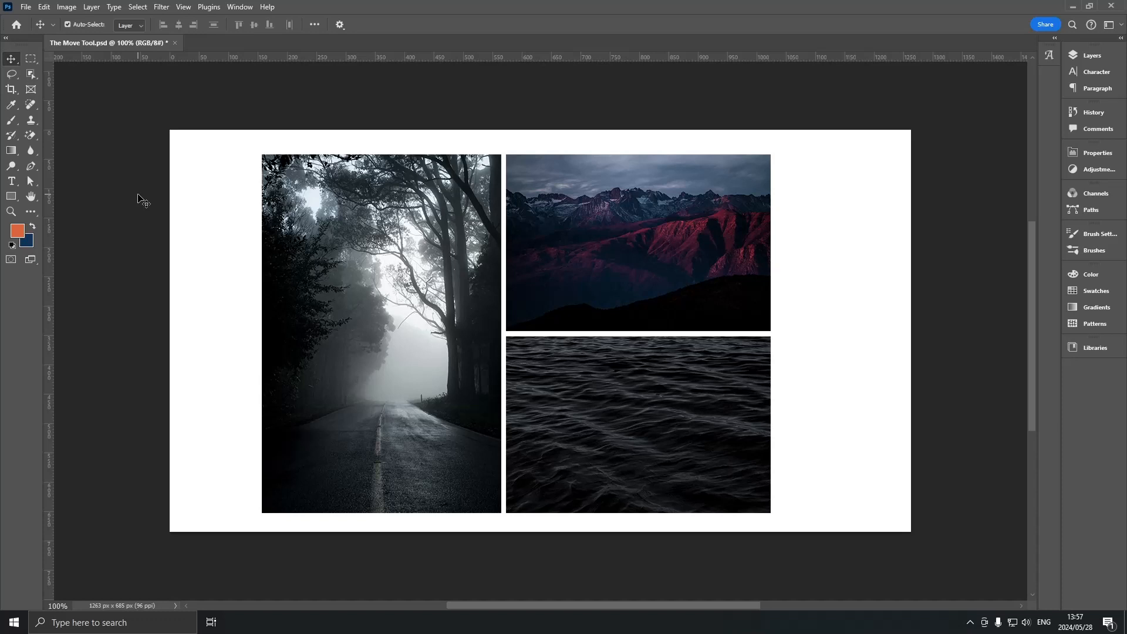
Select all three images together and move them about 41 px right to centre them horizontally on the canvas
left_click_drag(139, 196, 705, 420)
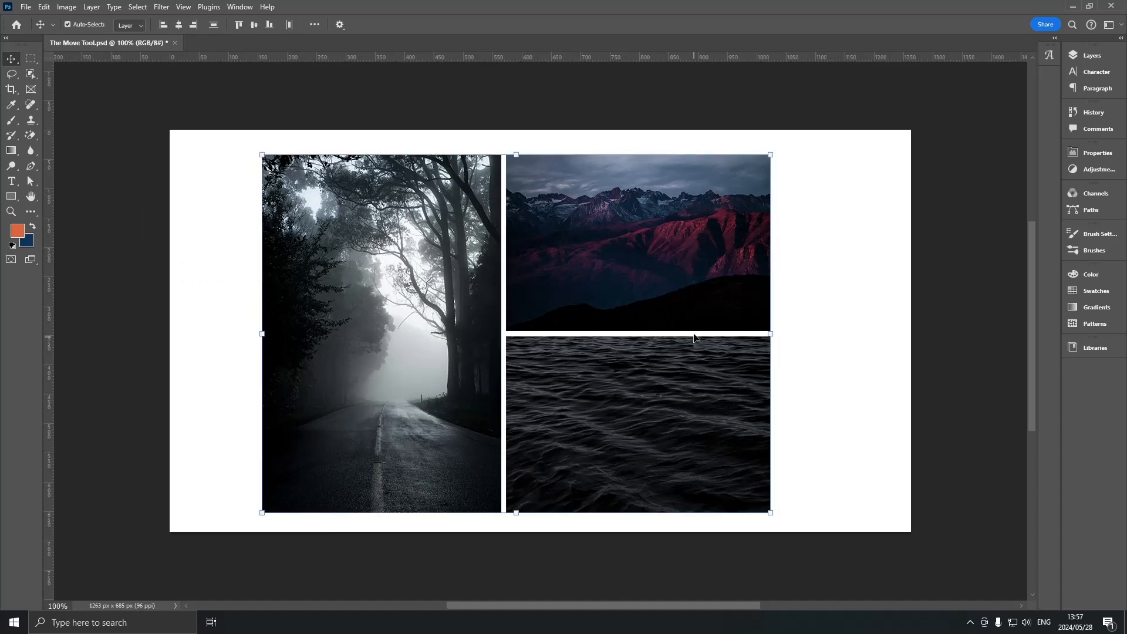
left_click(683, 293)
left_click_drag(683, 296, 707, 293)
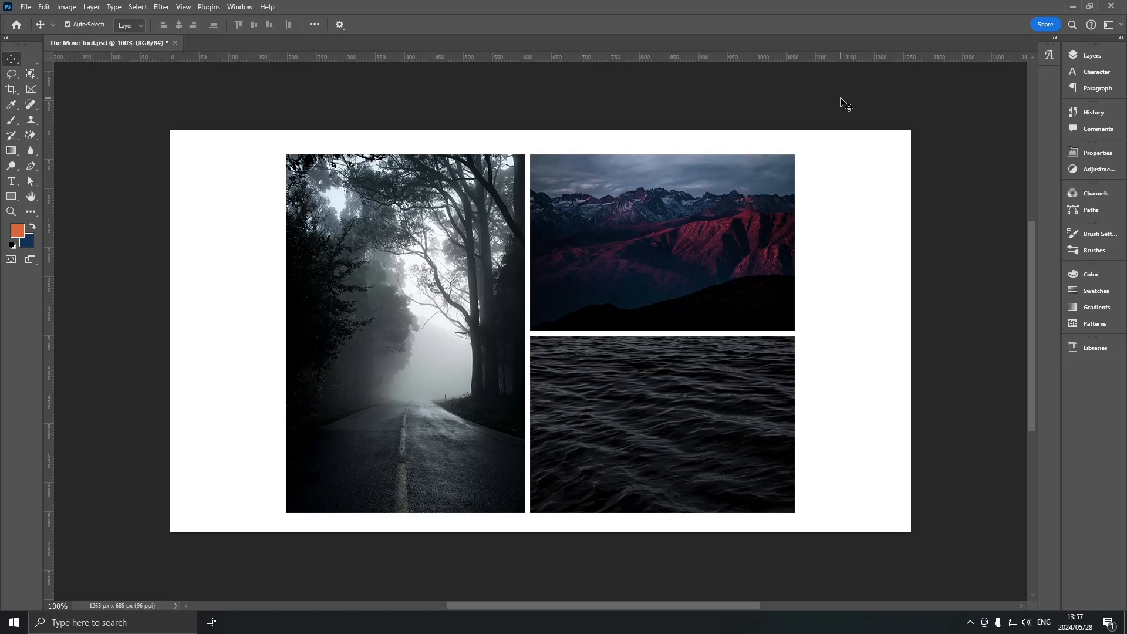
Move the three images together slightly up to centre them vertically on the canvas, and leave them deselected
left_click_drag(787, 106, 352, 423)
left_click(848, 197)
left_click_drag(885, 98, 858, 137)
left_click_drag(864, 177, 411, 383)
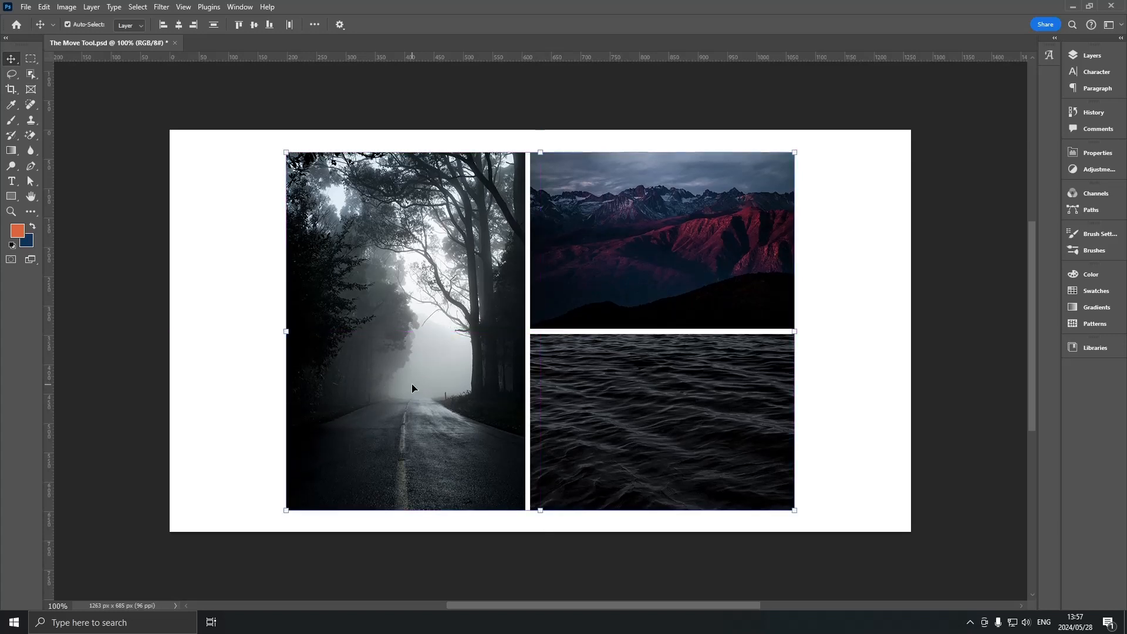
left_click(902, 211)
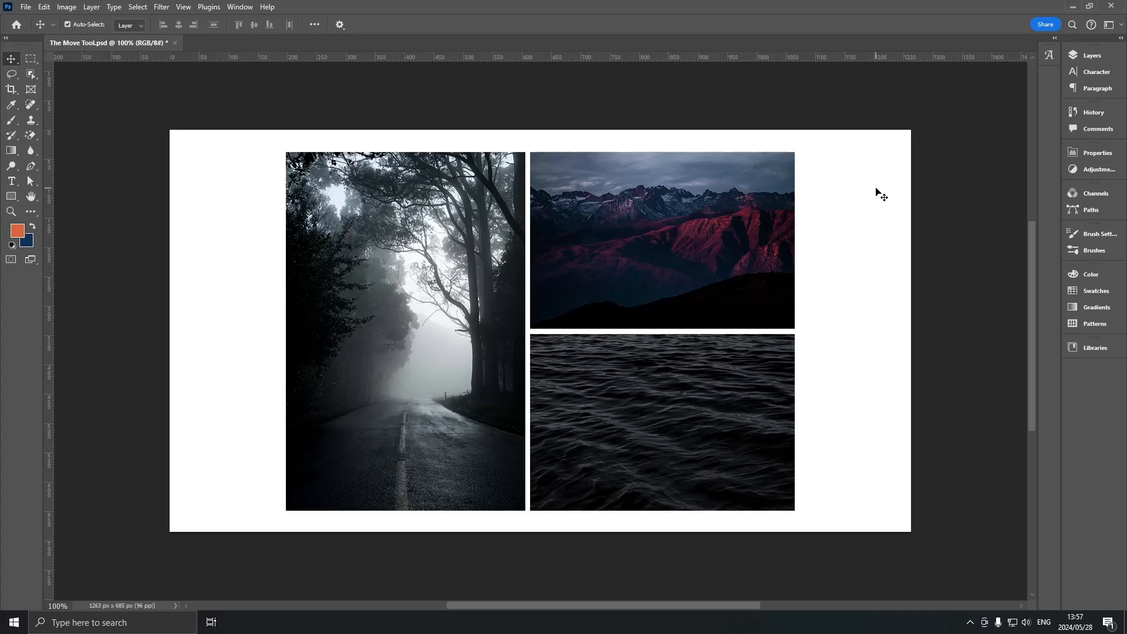
left_click_drag(853, 136, 331, 492)
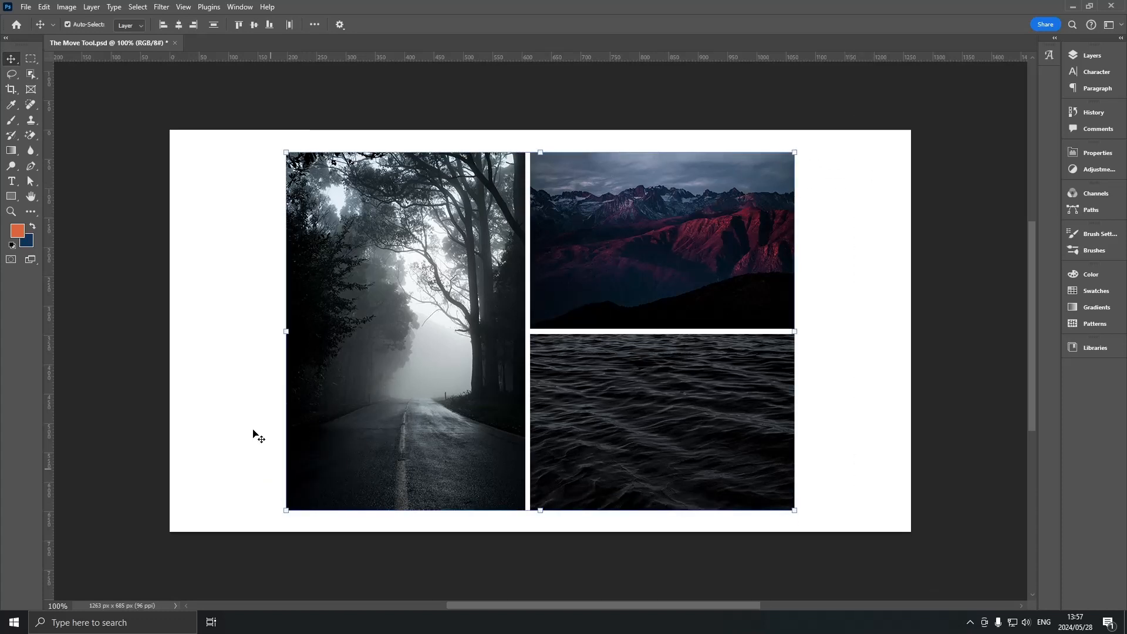
left_click(233, 321)
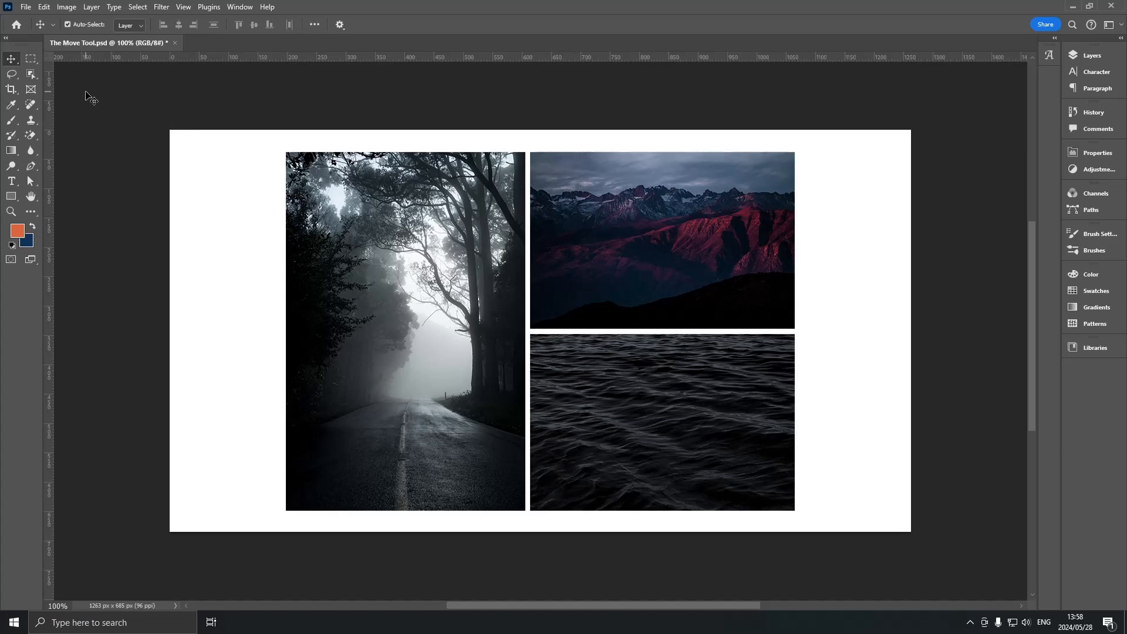
Switch the toolbar to its single-column layout and back to two columns
left_click(5, 40)
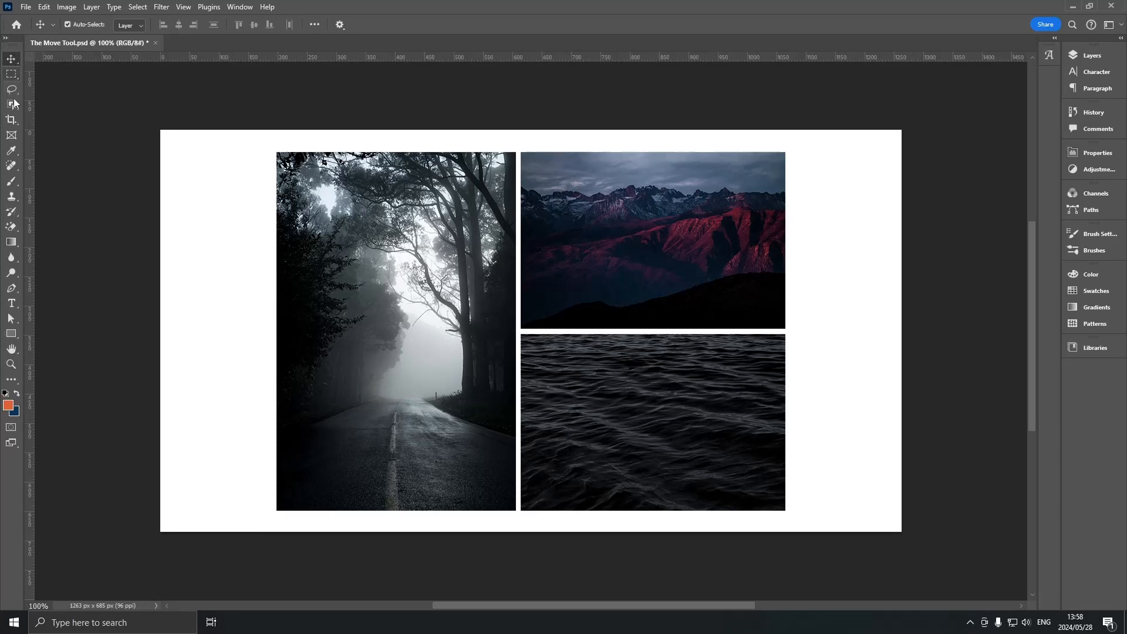
left_click(5, 40)
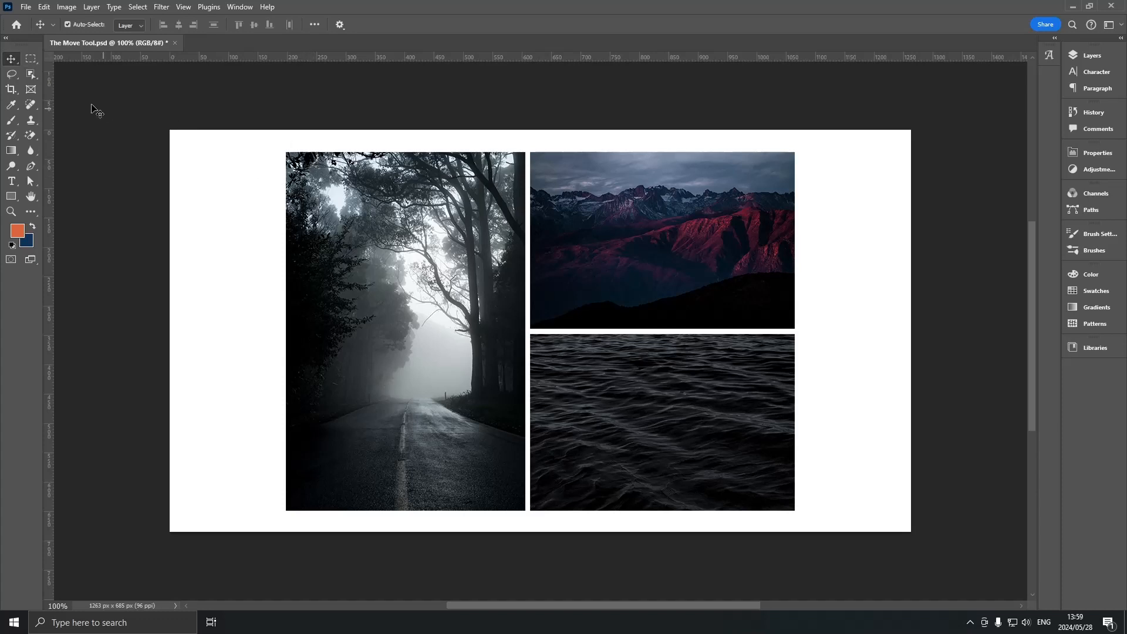
Switch to the Artboard tool that shares the Move tool's slot and return to the Move tool
right_click(13, 64)
left_click(49, 68)
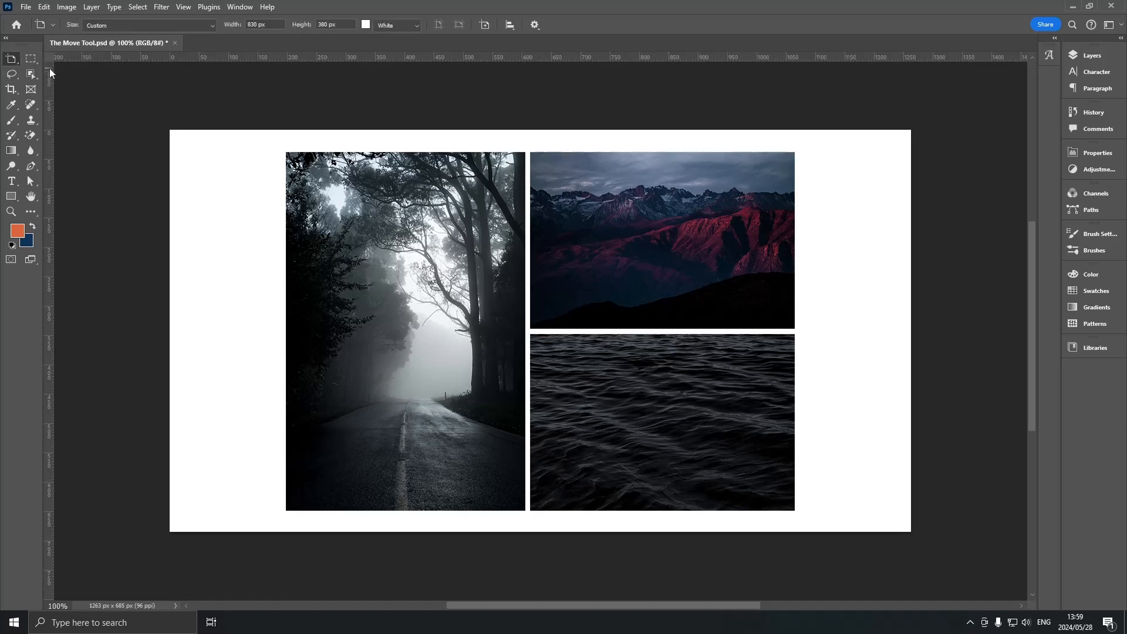
right_click(12, 63)
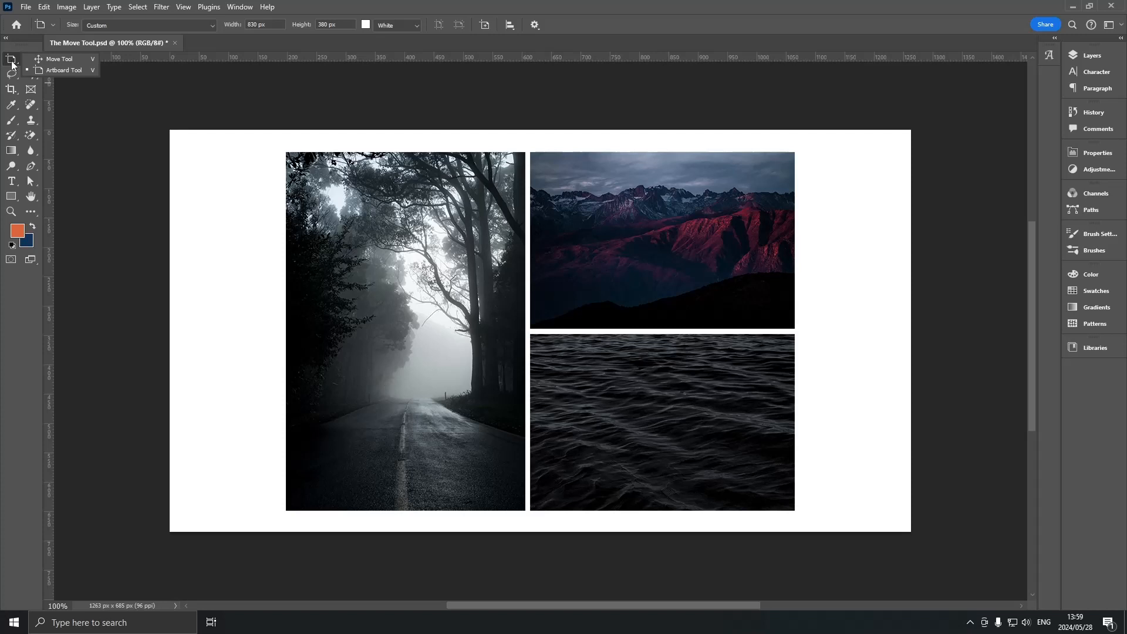
left_click(57, 61)
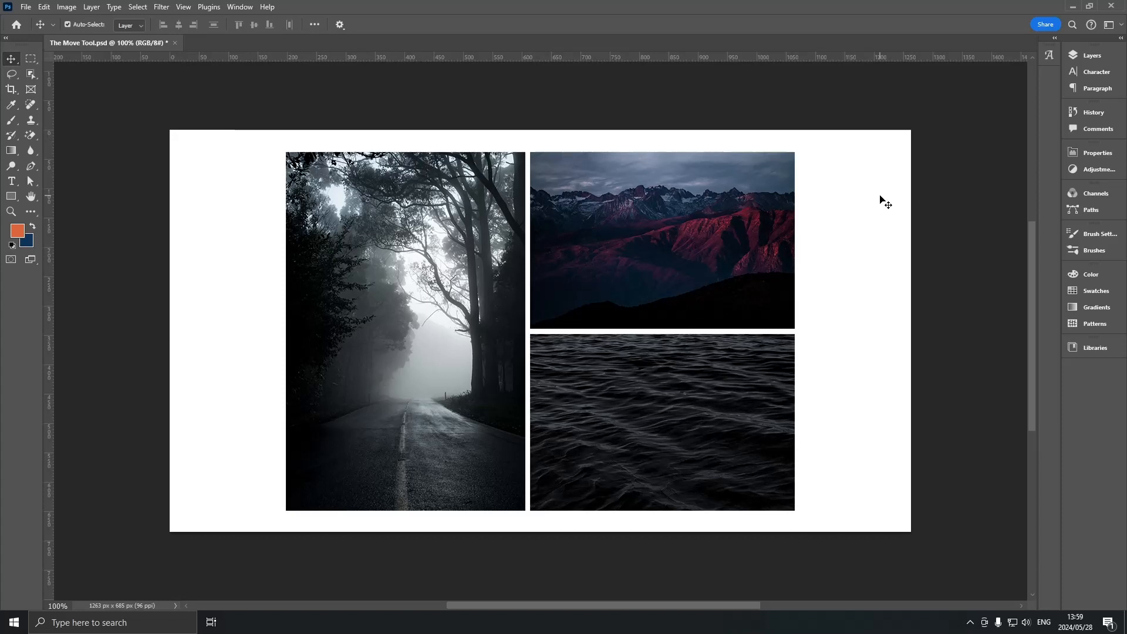
Collapse Group 1 with the mountain and water images, hide it, and clear the selection
left_click_drag(881, 197, 692, 410)
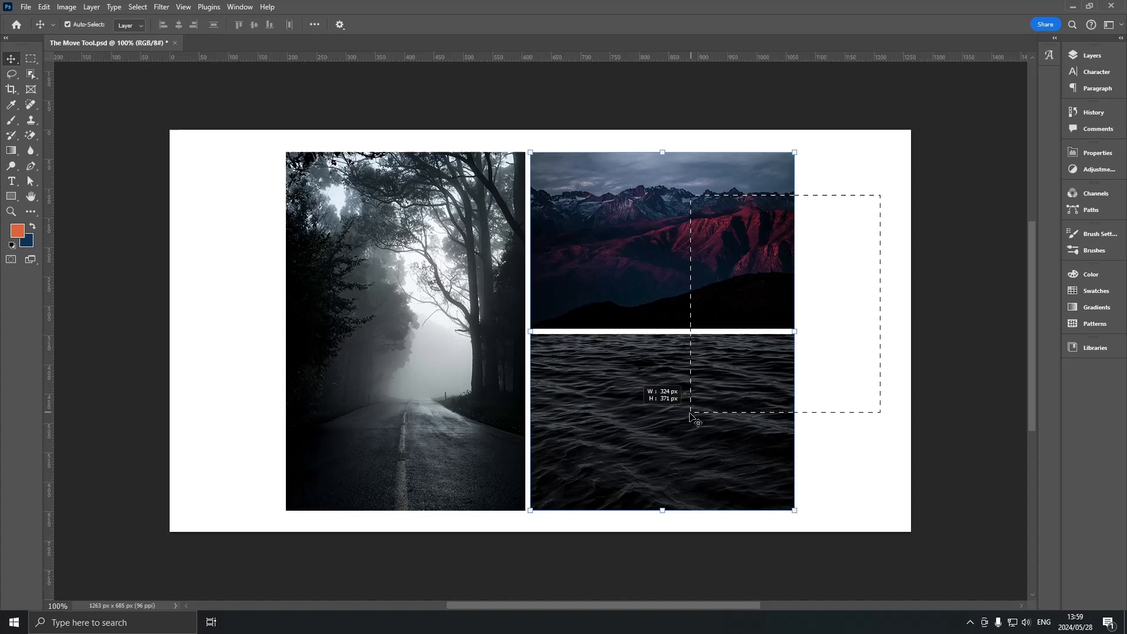
left_click(1092, 55)
left_click(954, 136)
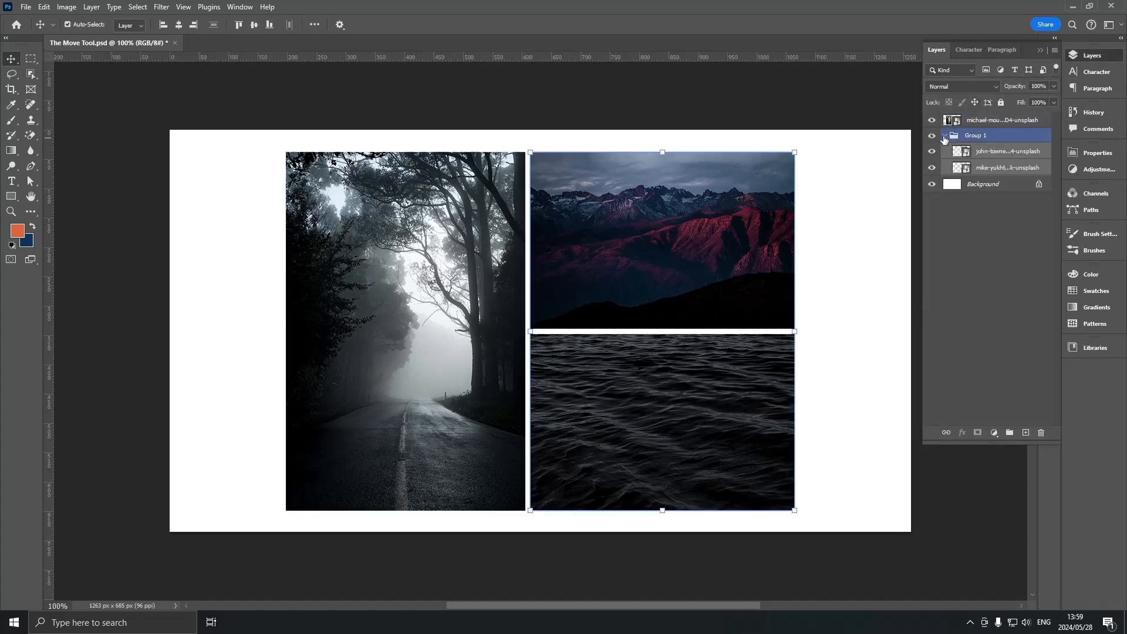
left_click(944, 136)
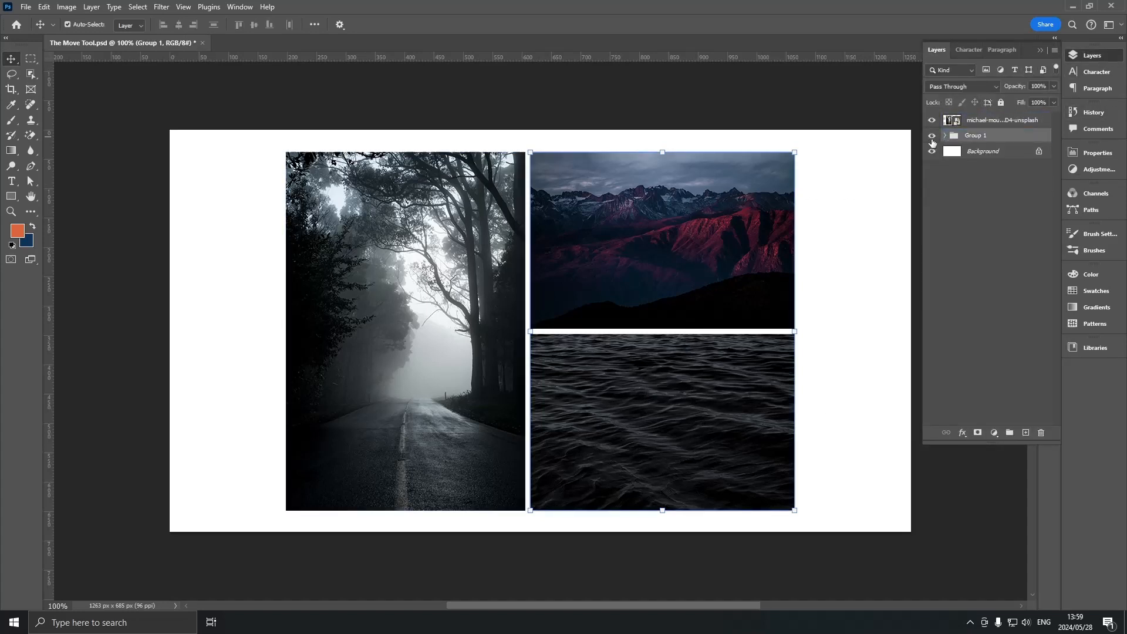
left_click(932, 137)
left_click(467, 125)
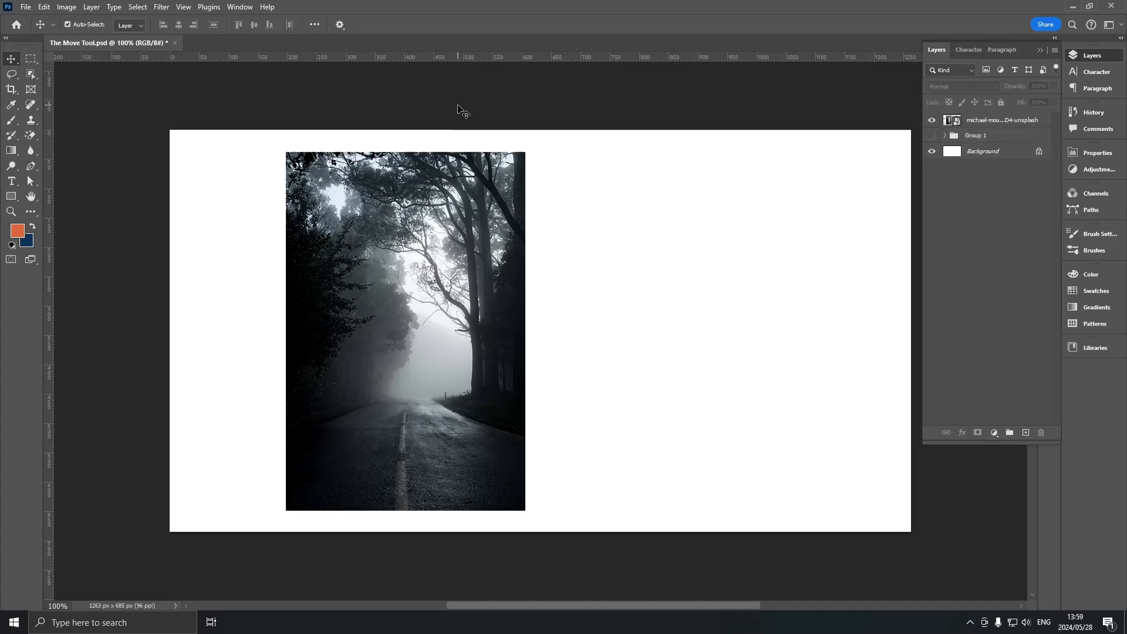
Check the Show transform controls option in the Move tool's settings and select the forest road image
left_click(413, 189)
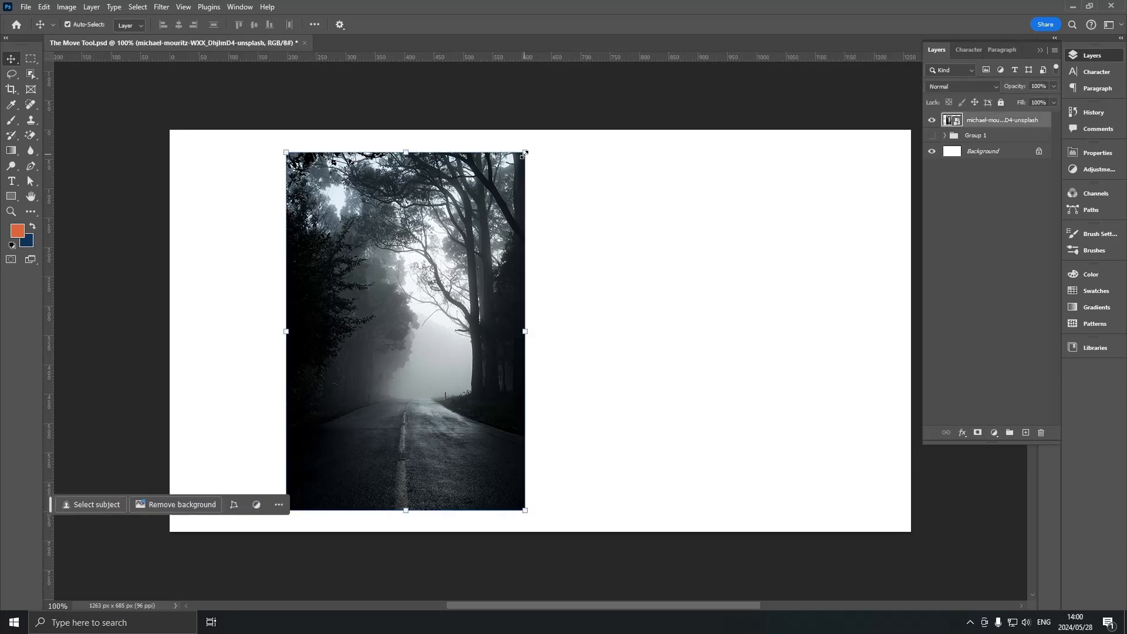
left_click(340, 25)
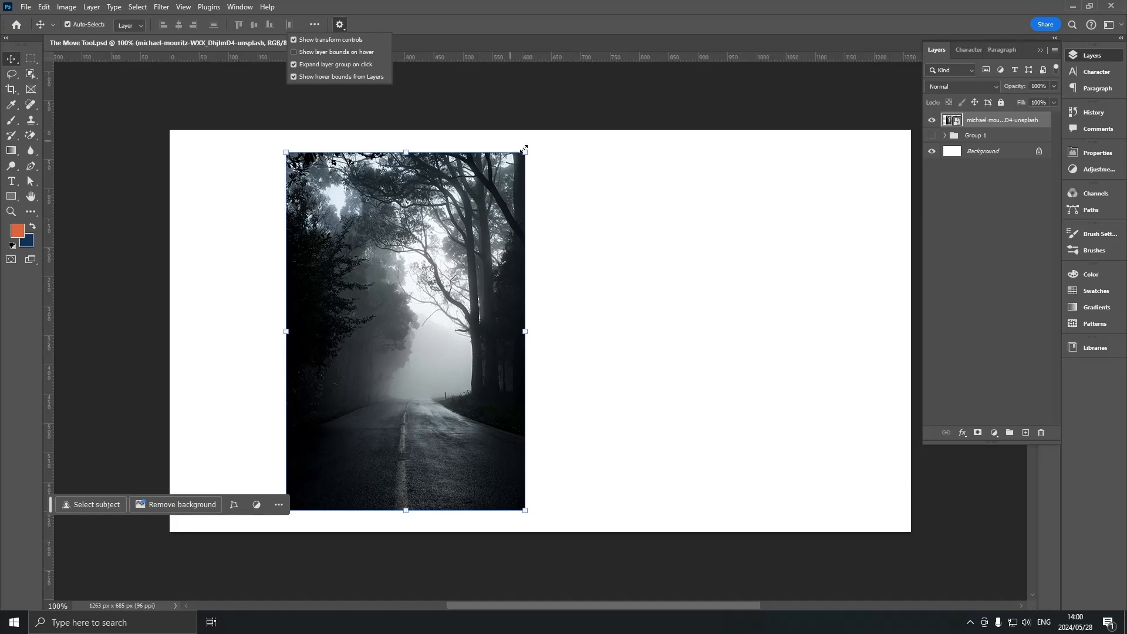
left_click(555, 189)
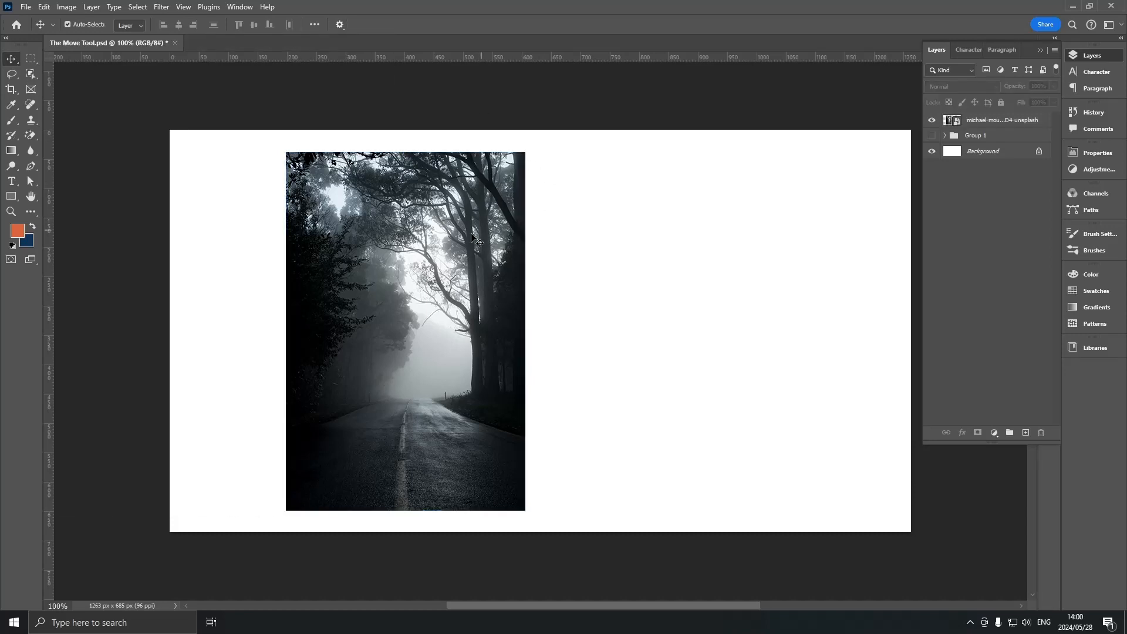
left_click(445, 265)
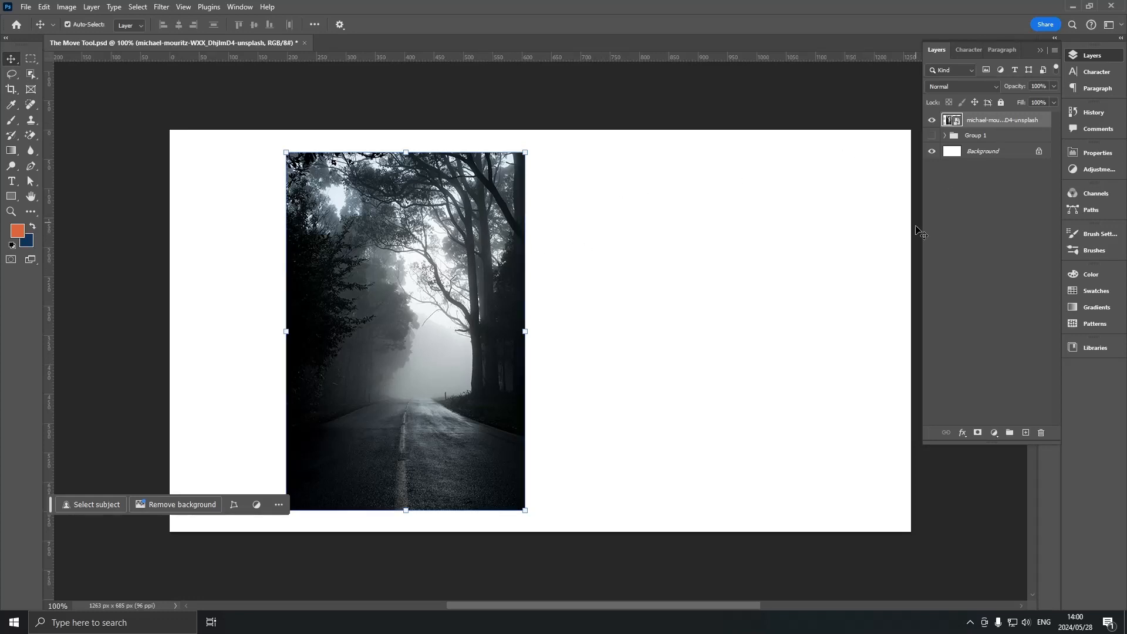
Try scaling the forest road image from its upper right corner and its right edge, undoing each change
left_click_drag(524, 151, 507, 199)
key("ctrl+z")
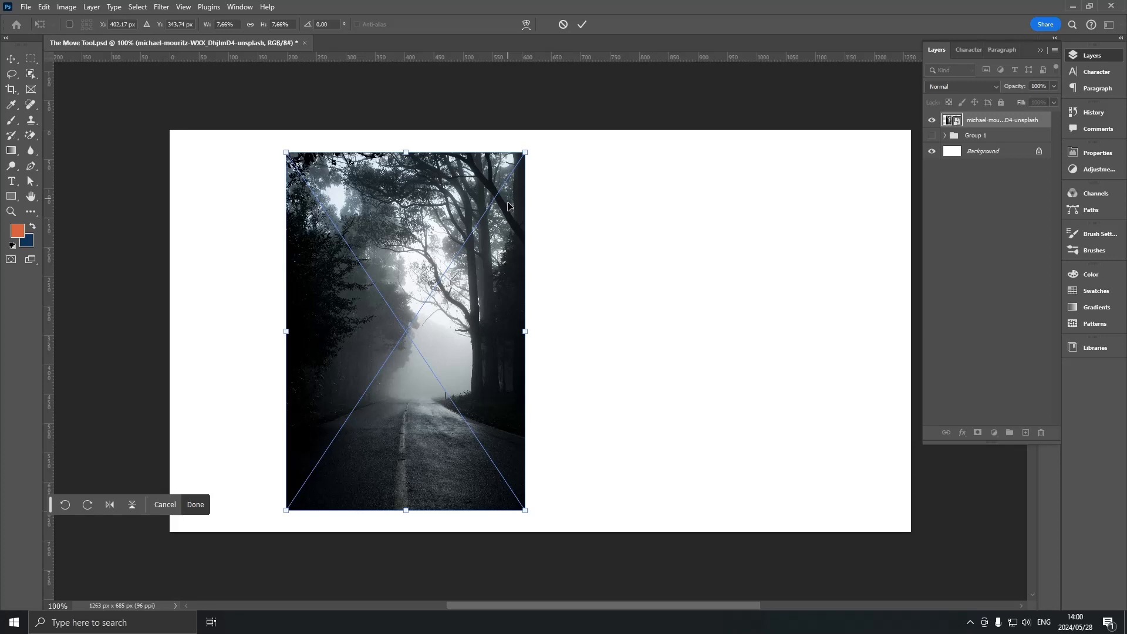
left_click_drag(525, 333, 796, 331)
key("ctrl+z")
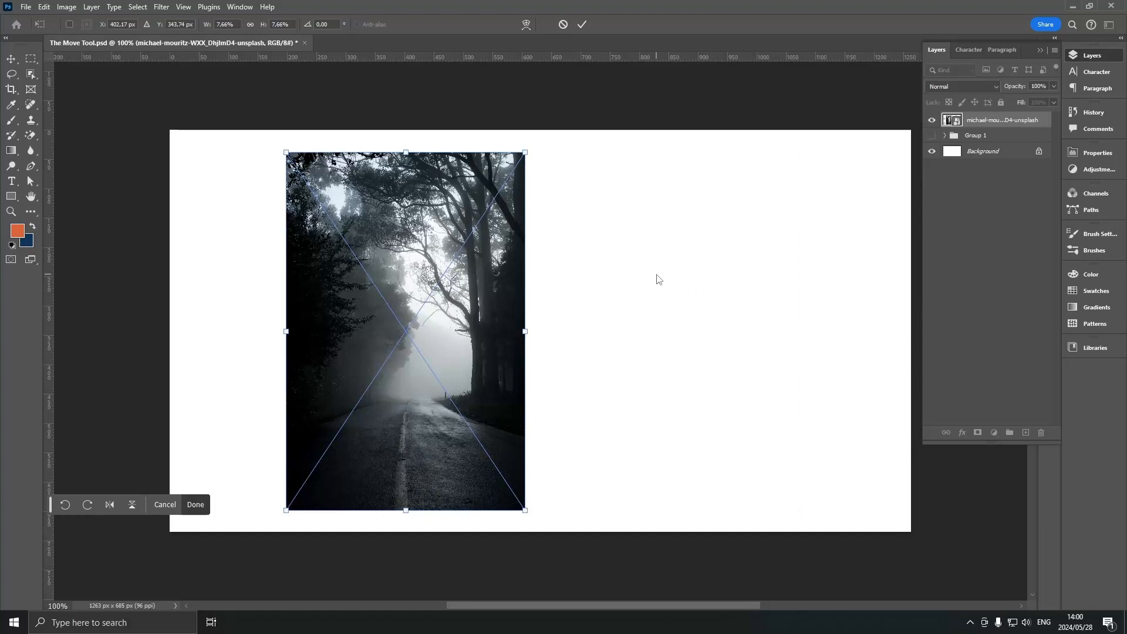
Try further freehand transformations of the forest road image from its corner, top edge and right edge, undoing them
left_click_drag(529, 149, 420, 303)
left_click_drag(520, 294, 548, 267)
left_click_drag(539, 341, 563, 332)
key("ctrl+z")
mouse_move(415, 153)
left_mouse_down()
mouse_move(430, 299)
mouse_move(440, 200)
mouse_move(423, 188)
mouse_move(438, 181)
mouse_move(423, 138)
left_mouse_up()
left_click_drag(528, 152, 423, 217)
key("ctrl+z")
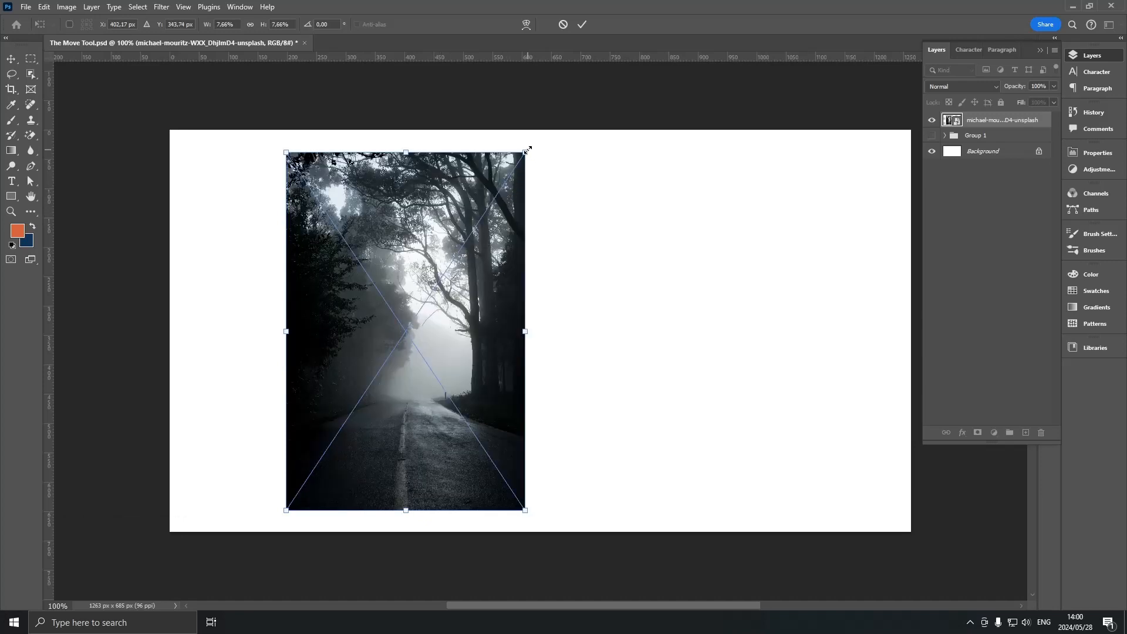
left_click_drag(528, 330, 507, 334)
key("ctrl+z")
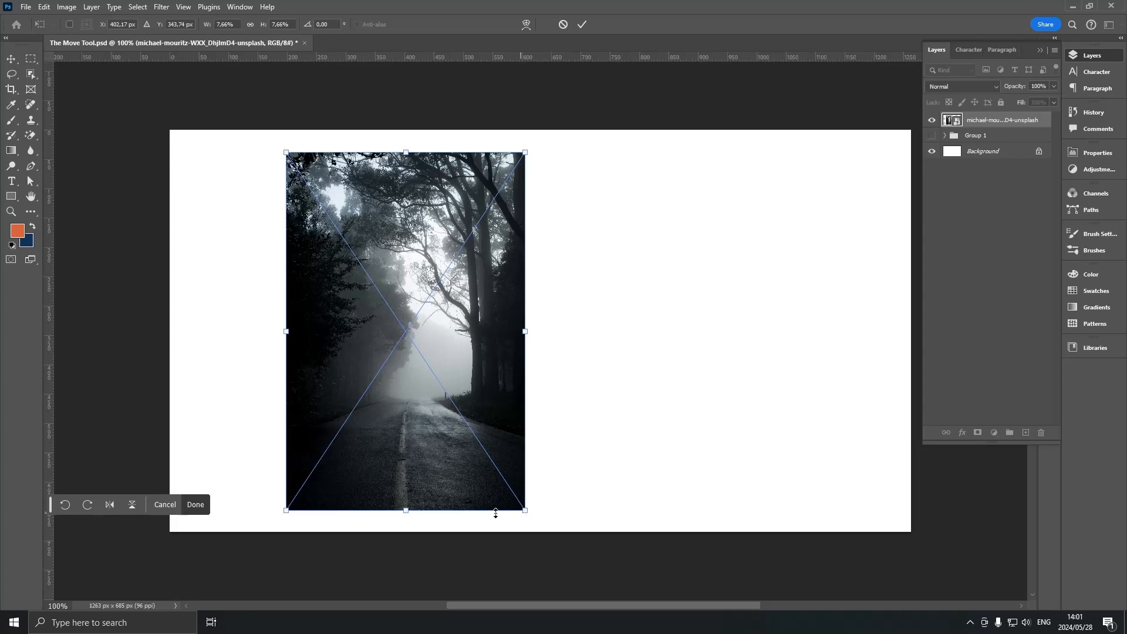
Scale the forest road image from its upper right corner down to about 5.45 % and back up to 7.65 %
left_click_drag(527, 149, 530, 179)
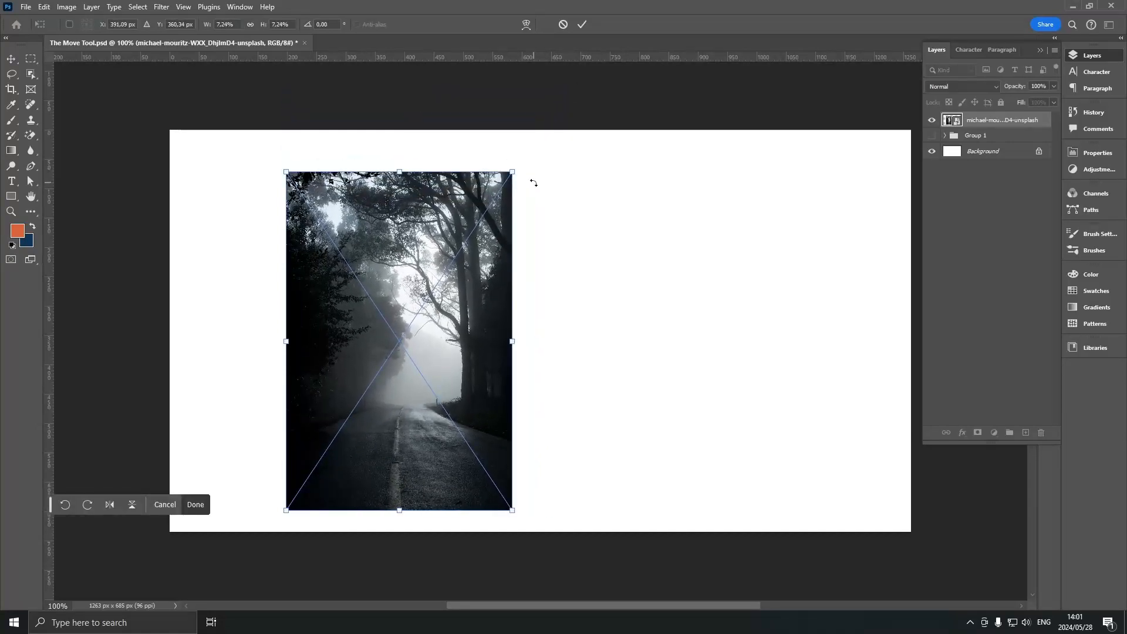
mouse_move(519, 336)
left_mouse_down()
mouse_move(663, 332)
mouse_move(525, 331)
left_mouse_up()
left_click_drag(530, 153, 464, 262)
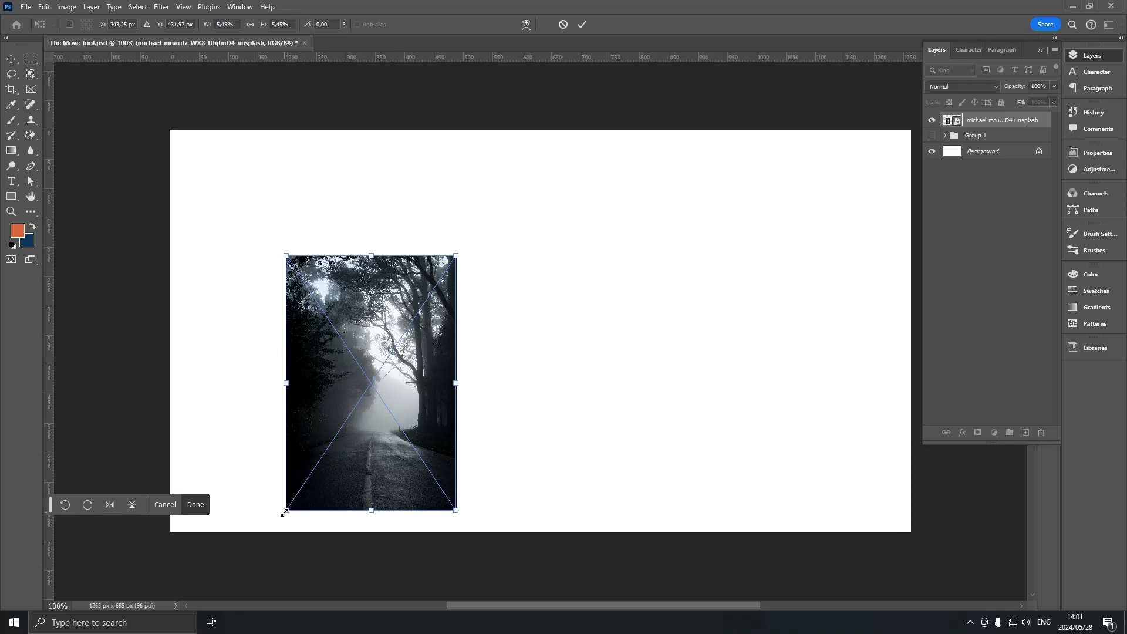
left_click_drag(456, 251, 525, 153)
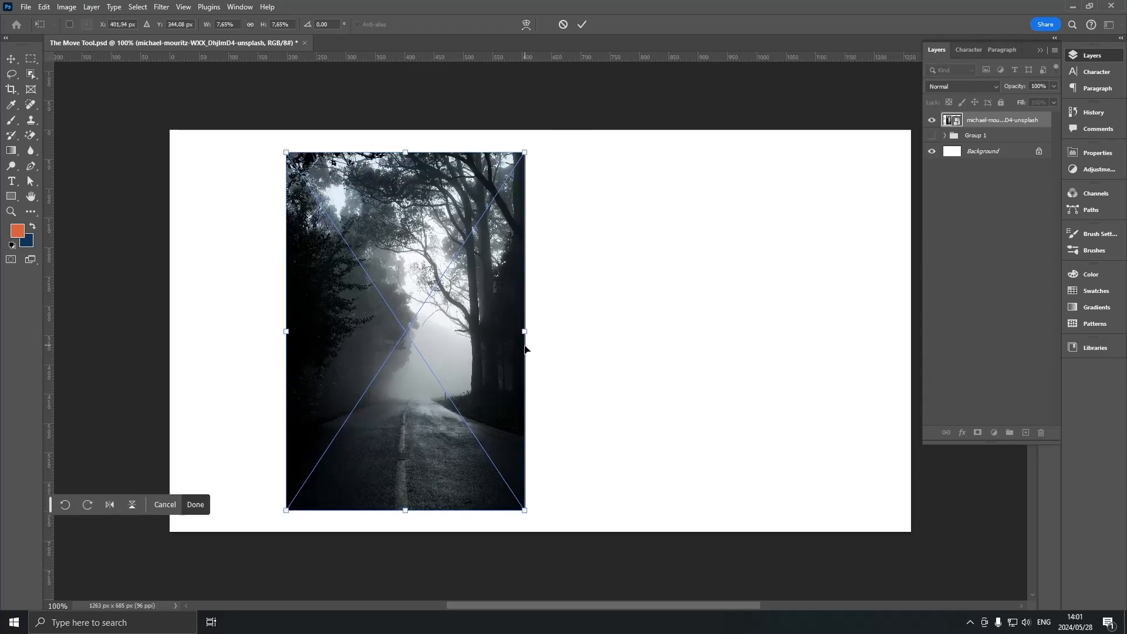
Try scaling the forest road image proportionally from its right edge to about 6.82 %, and undo the scaling
left_click_drag(528, 335, 502, 335)
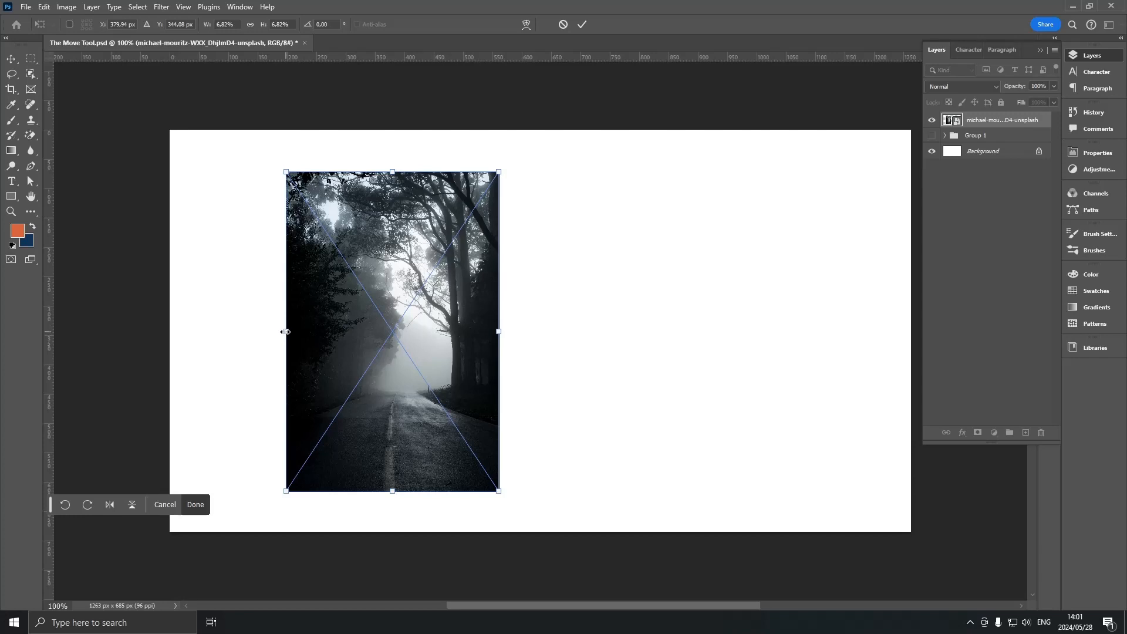
mouse_move(503, 332)
left_mouse_down()
mouse_move(376, 333)
mouse_move(502, 332)
left_mouse_up()
mouse_move(499, 172)
left_mouse_down()
mouse_move(526, 152)
mouse_move(452, 244)
mouse_move(496, 183)
left_mouse_up()
key("ctrl+z")
key("ctrl+z")
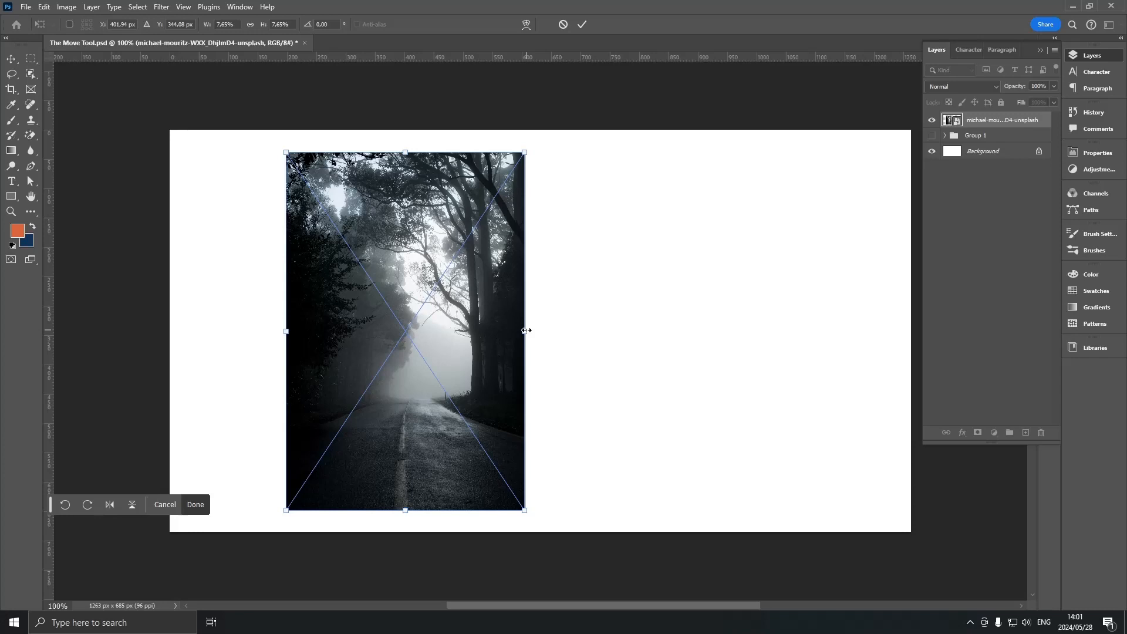
Try pulling the forest road image's right edge inward to resize it, and undo the change
left_click_drag(525, 330, 459, 331)
key("ctrl+z")
left_click_drag(525, 331, 524, 331)
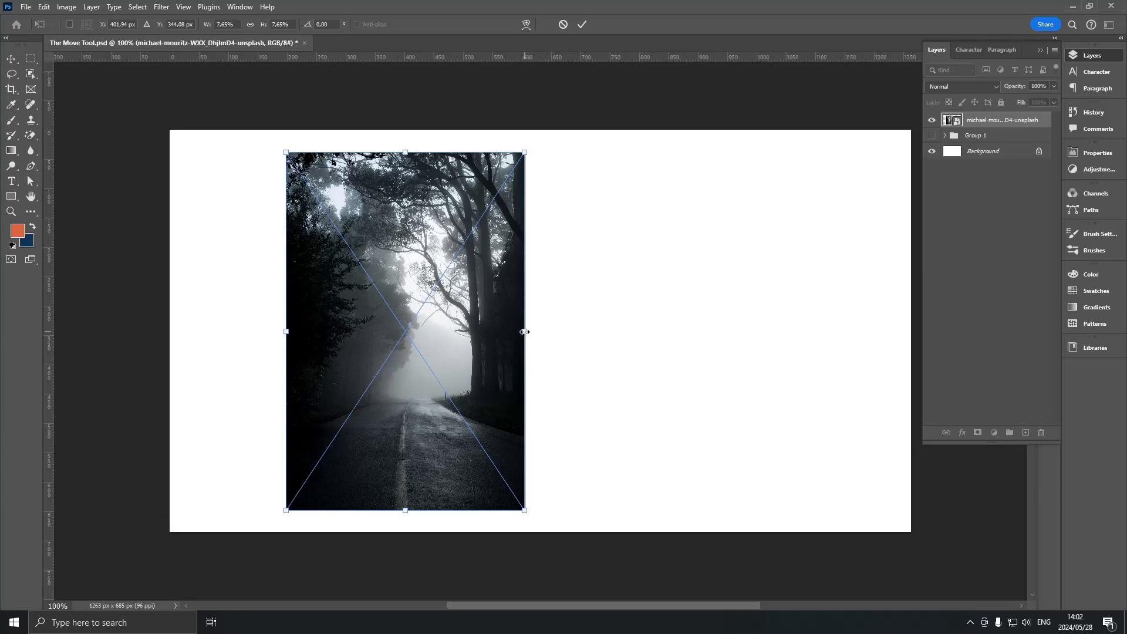
Try flipping the forest road image by pulling its right edge across to the left edge, and undo the result
left_click_drag(524, 331, 329, 311)
key("ctrl+z")
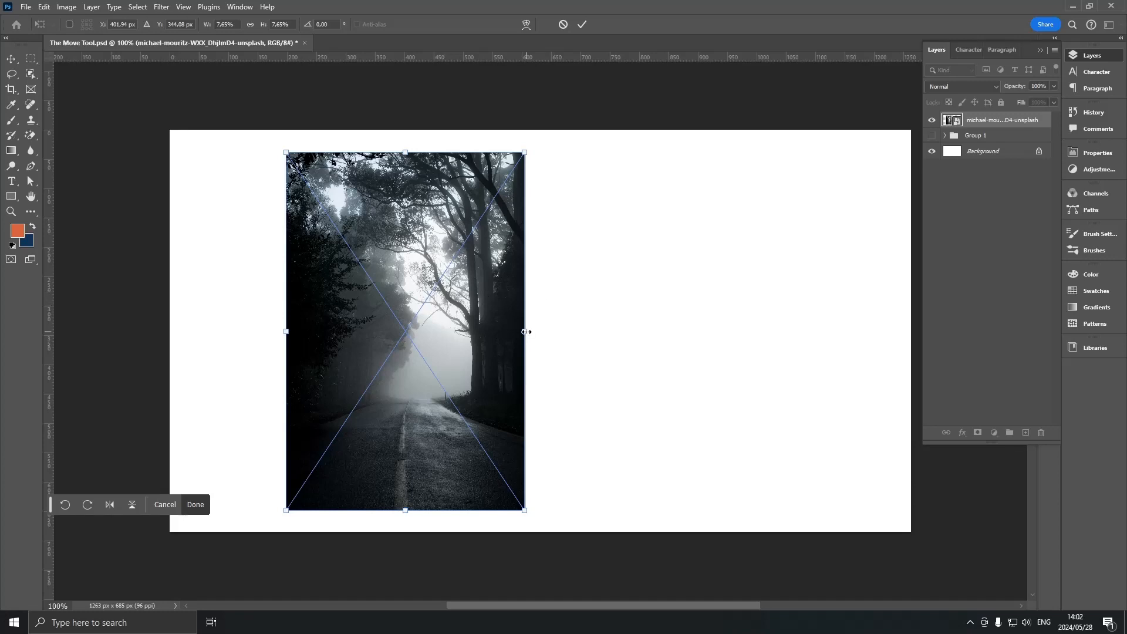
left_click_drag(526, 332, 290, 329)
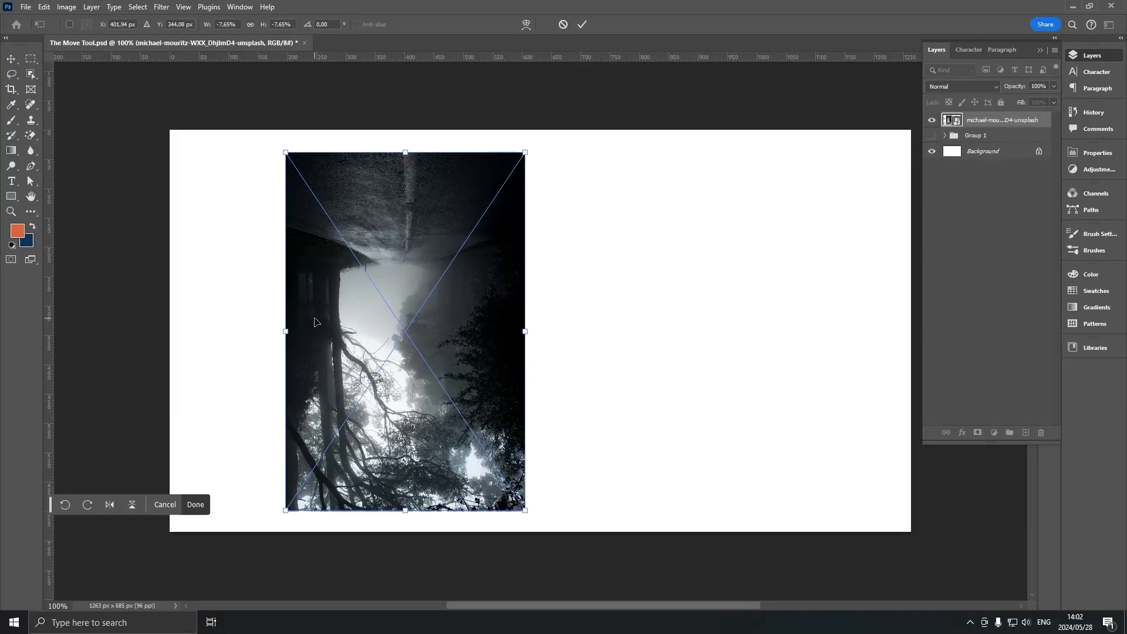
key("ctrl+z")
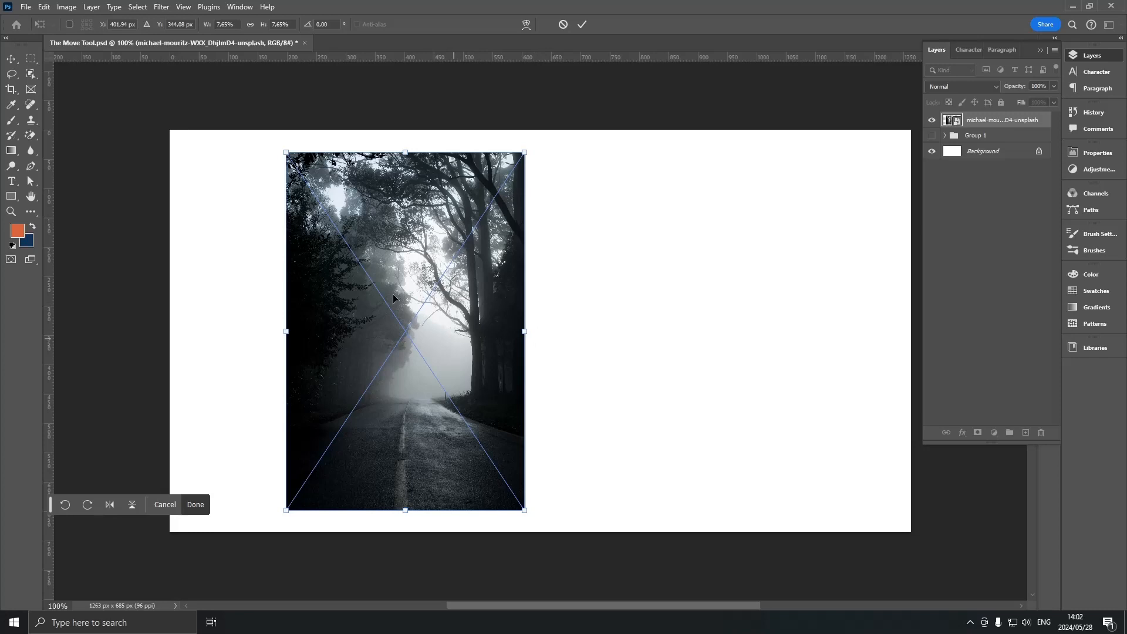
Move the forest road image against the canvas's left edge and mirror it horizontally at about -7.65 % width
left_click_drag(456, 309, 340, 324)
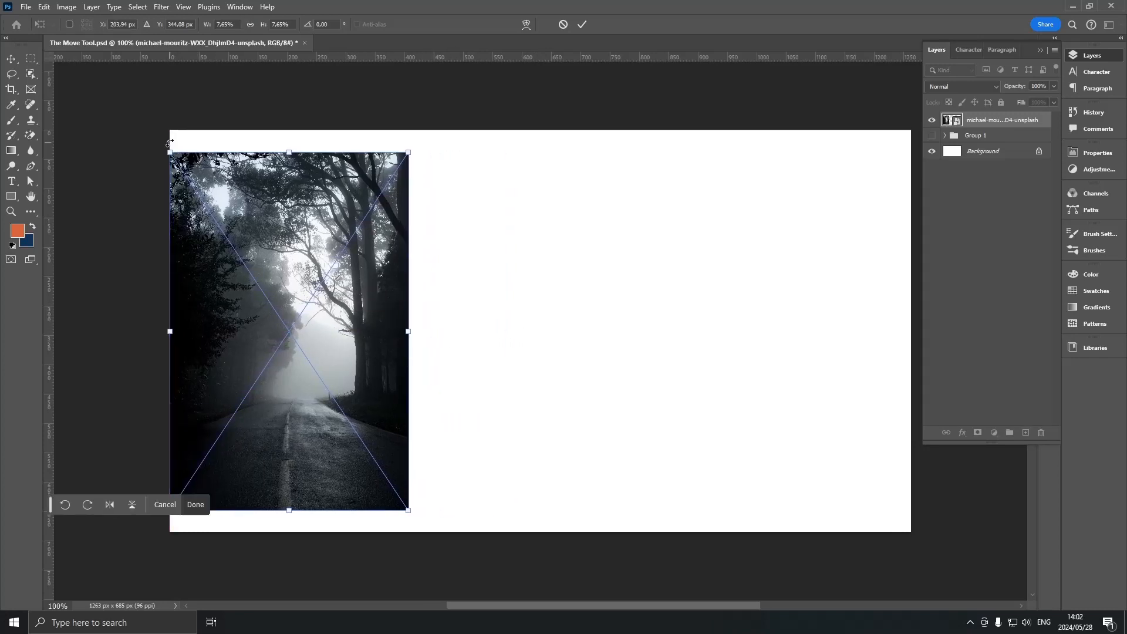
left_click_drag(411, 332, 410, 333)
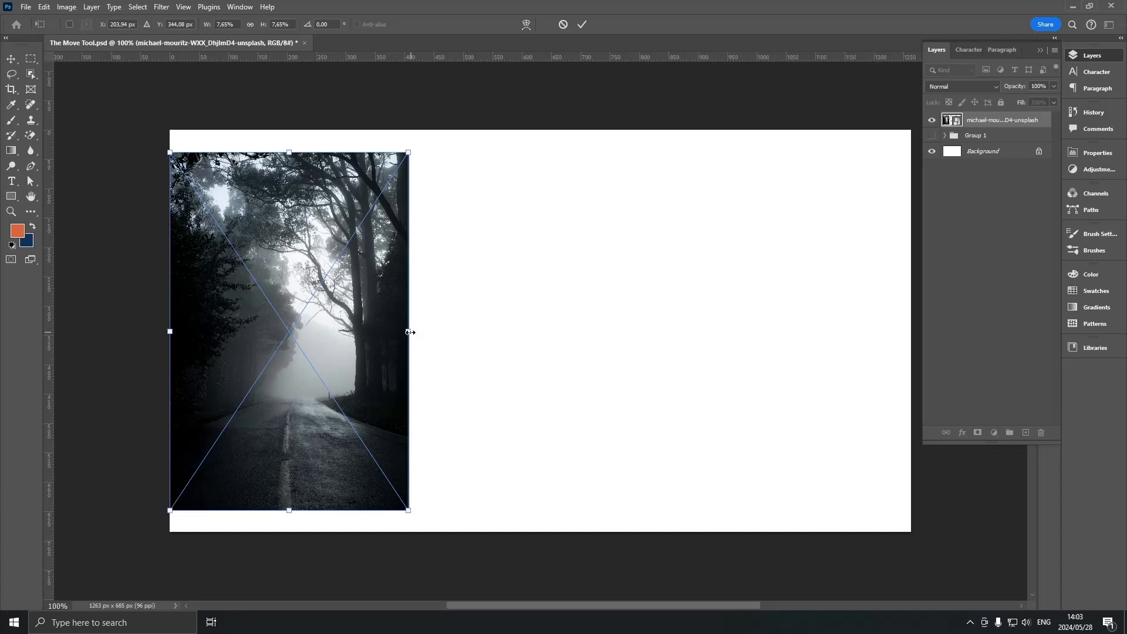
left_click_drag(410, 332, 170, 333)
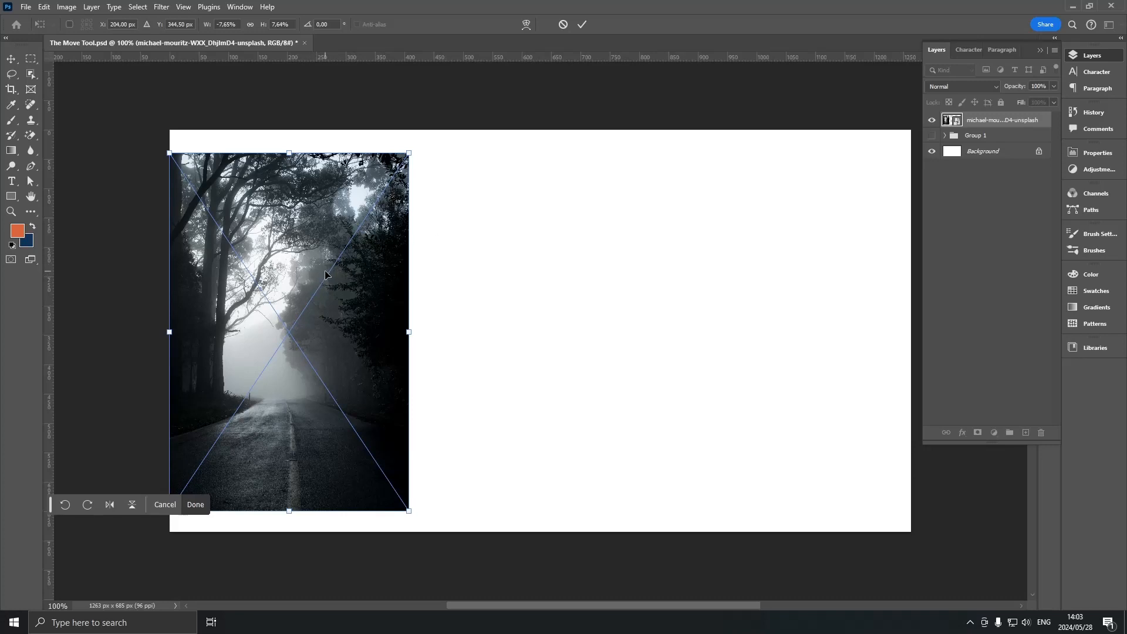
Try moving the forest road image to the canvas's upper edge and flipping it vertically at about -7.65 % height, and cancel the transform
left_click_drag(311, 214, 311, 191)
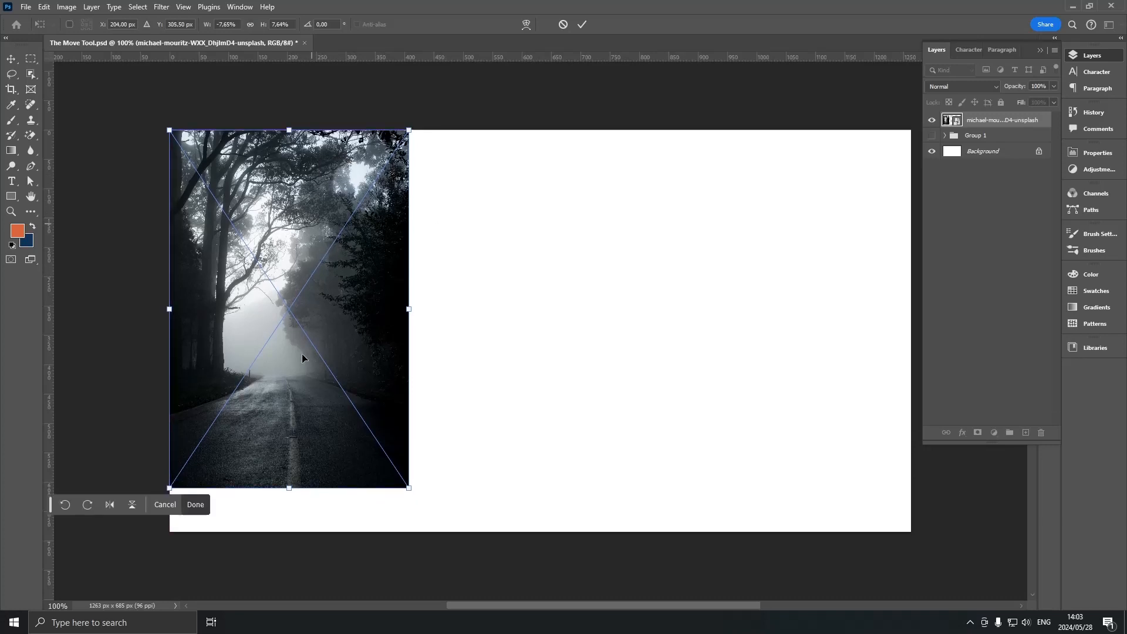
left_click_drag(290, 485, 295, 128)
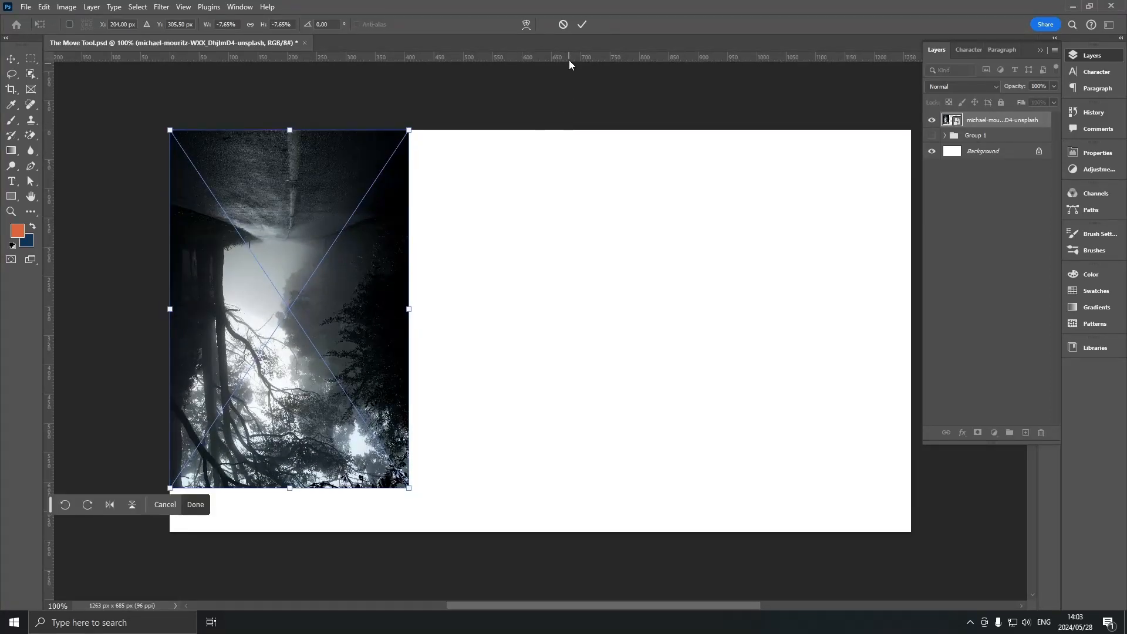
left_click(565, 25)
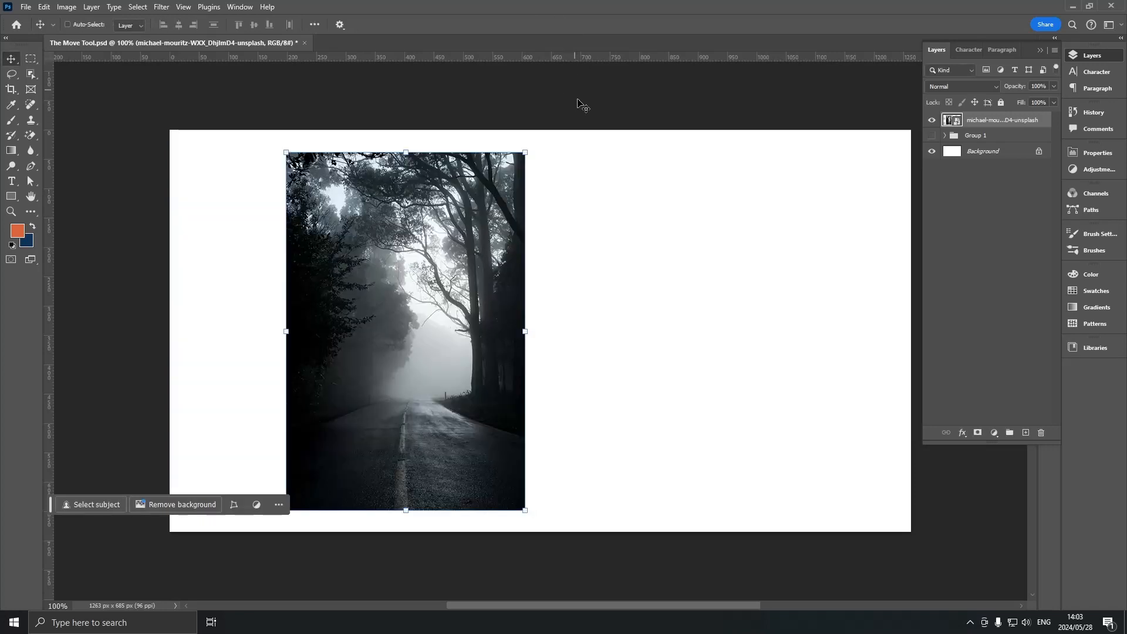
Deselect and reselect the forest road image, try moving it toward the canvas's upper middle, and undo the move
left_click(615, 230)
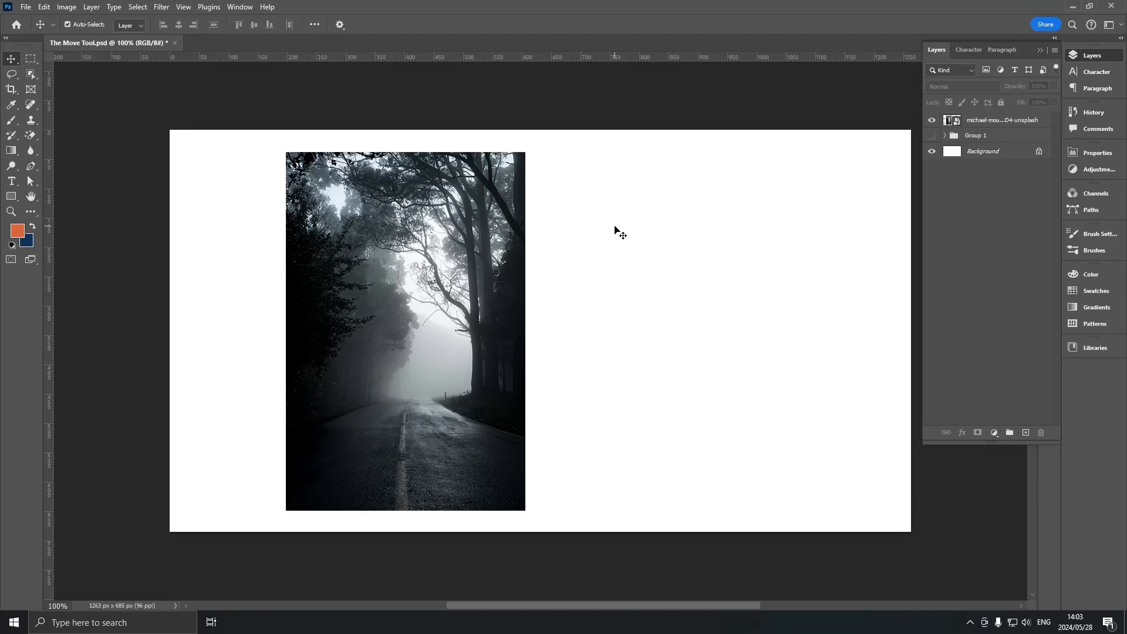
left_click(464, 297)
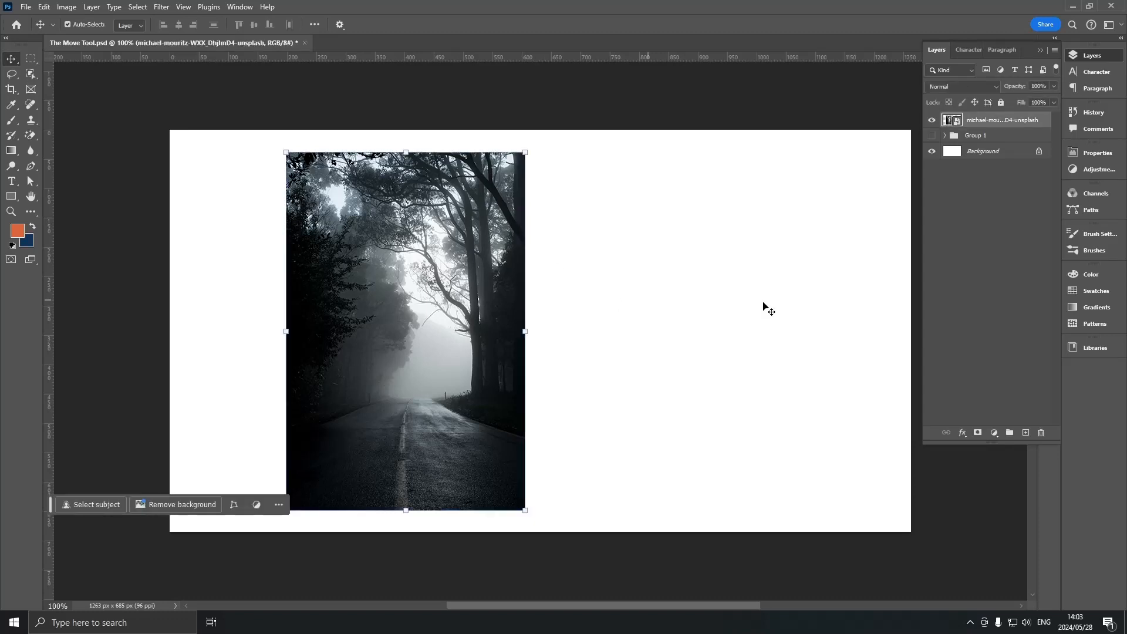
left_click(717, 230)
left_click_drag(453, 317, 541, 270)
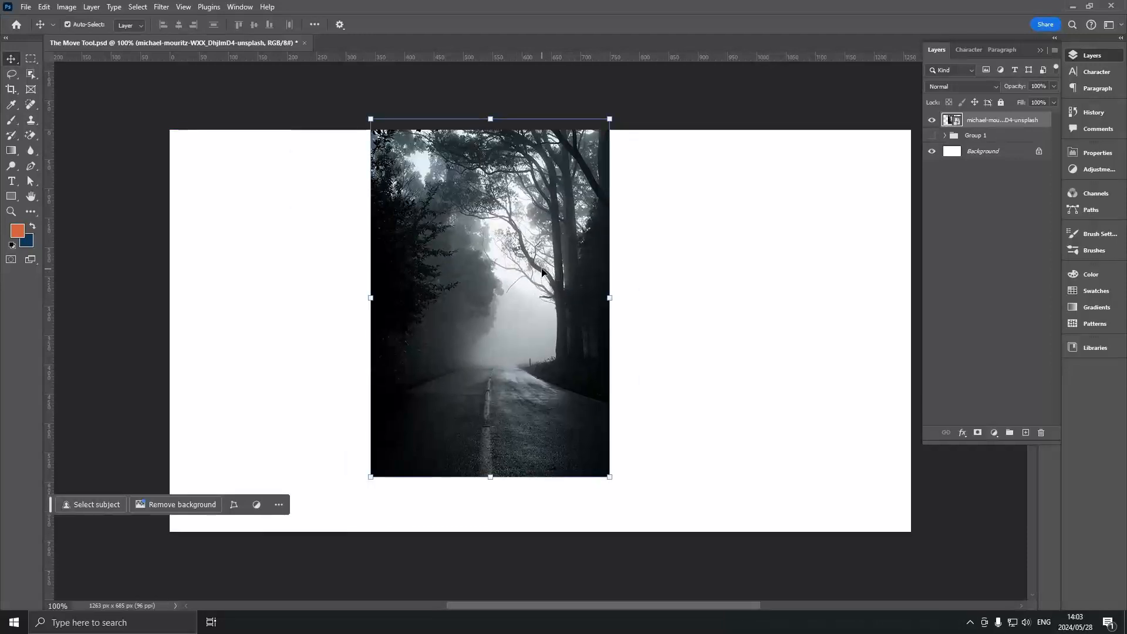
key("ctrl+z")
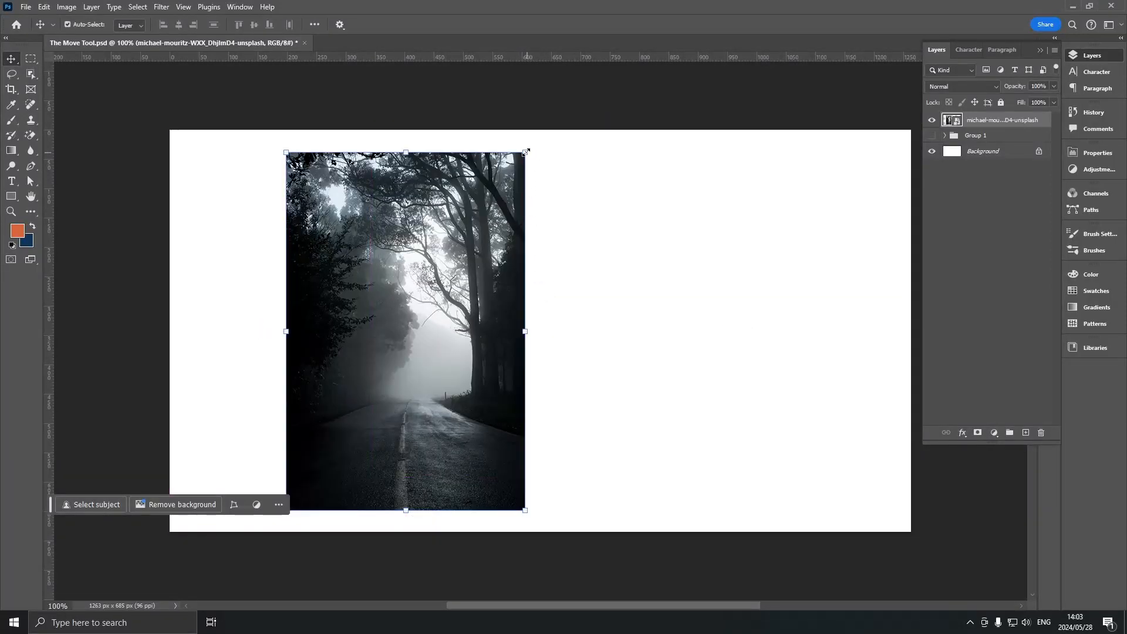
Try scaling the forest road image down proportionally from its upper-right corner to about 6.19 %, and restore its original size
left_click(525, 153)
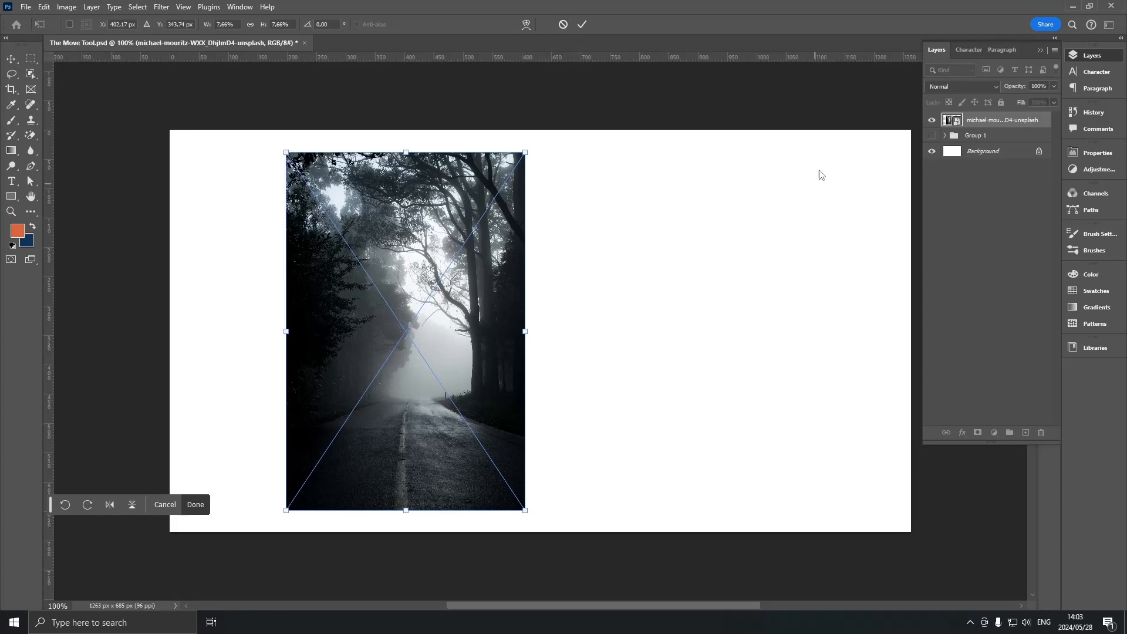
left_click(1004, 136)
left_click(991, 120)
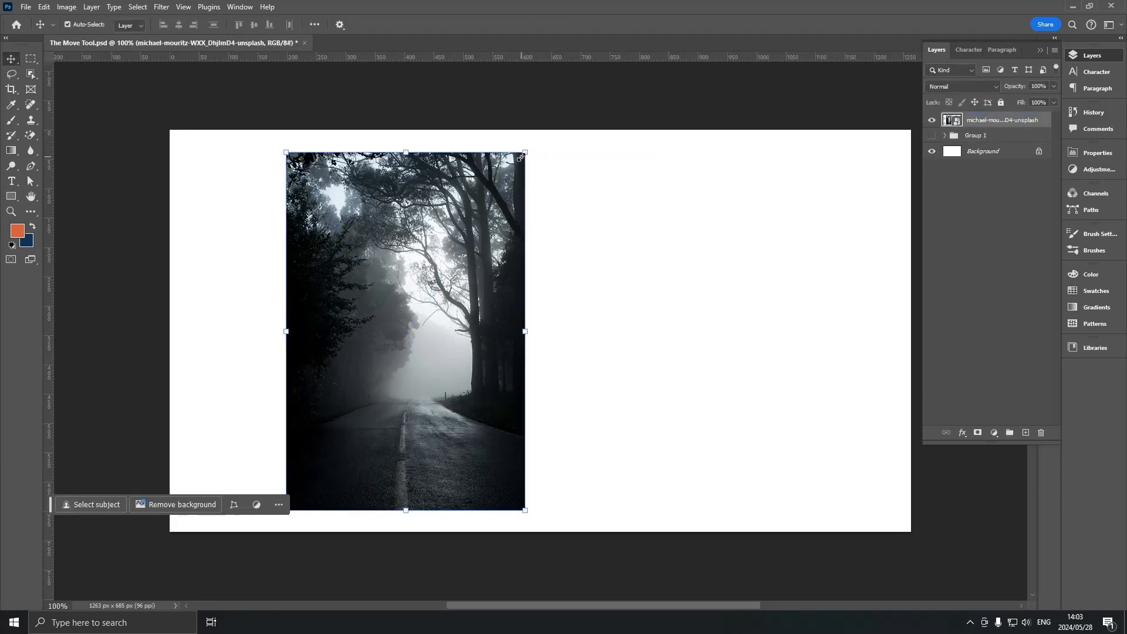
key("ctrl+t")
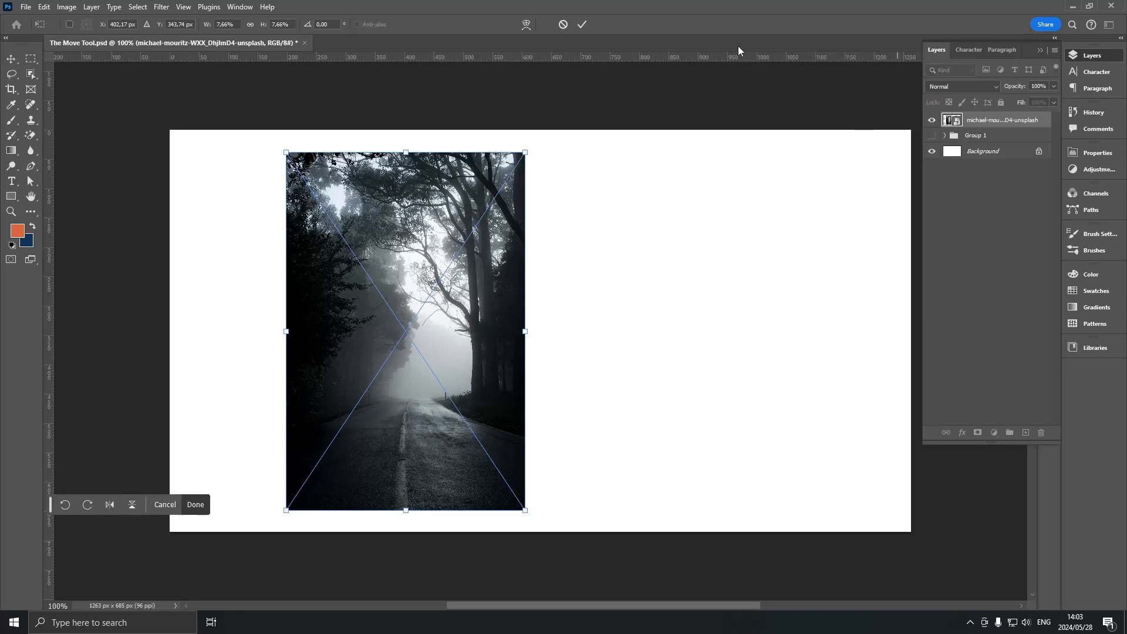
left_click_drag(526, 150, 479, 220)
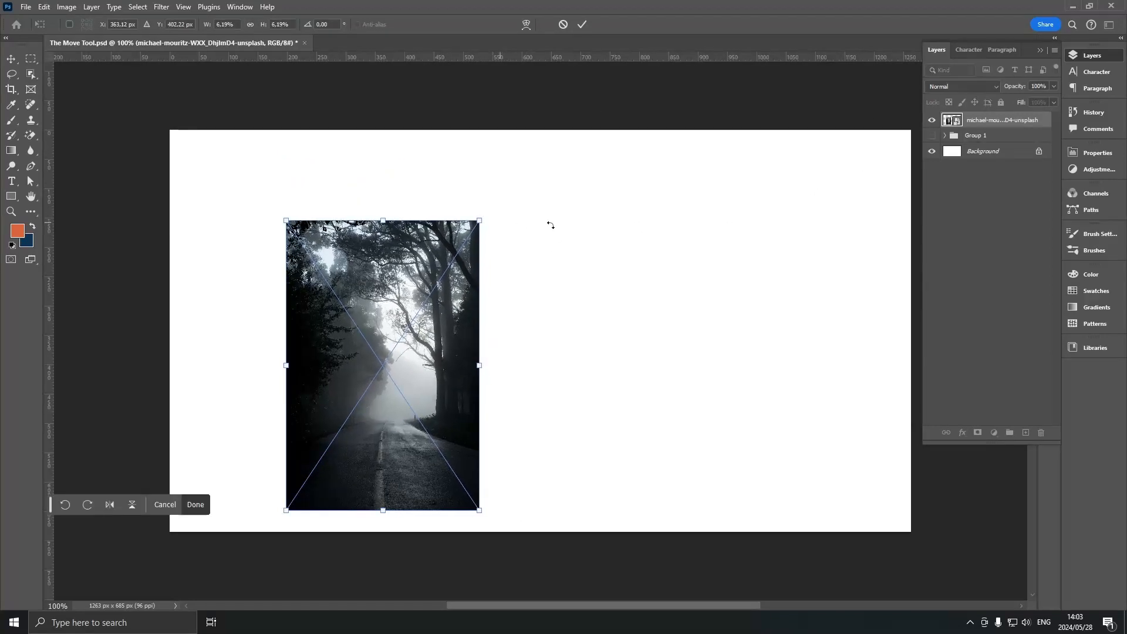
left_click(991, 120)
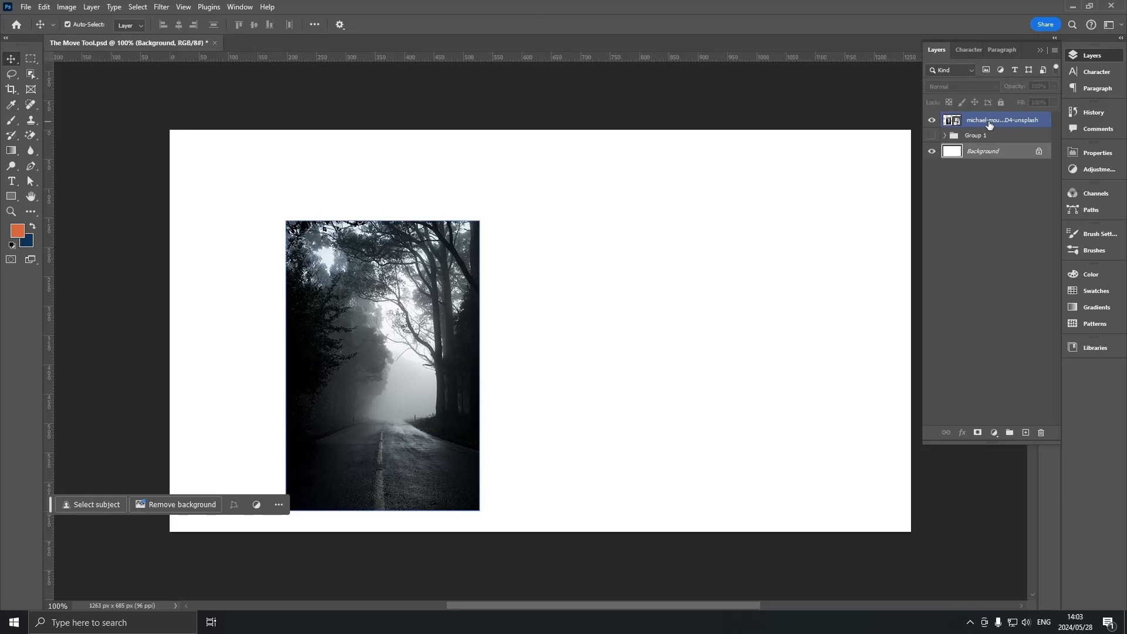
left_click_drag(481, 222, 532, 150)
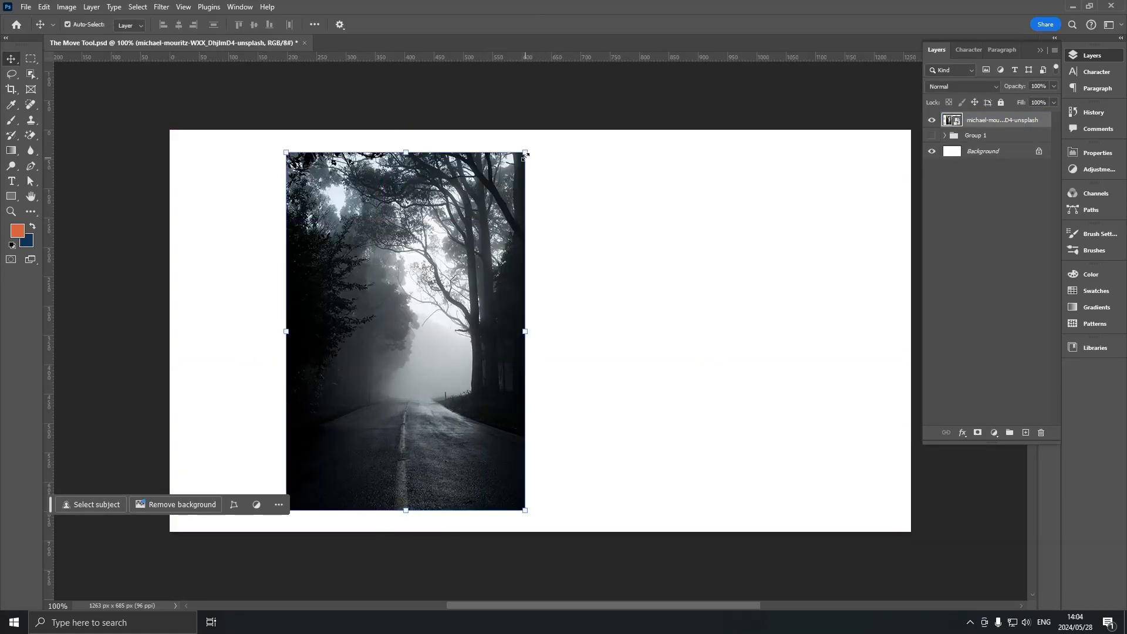
left_click(533, 150)
left_click(581, 26)
Try stretching the forest road image non-proportionally to about 12.68 % width and 4.21 % height, and cancel the transform
left_click_drag(525, 152, 392, 232)
left_click_drag(395, 384, 633, 381)
left_click_drag(459, 226, 460, 313)
left_click_drag(283, 410, 237, 410)
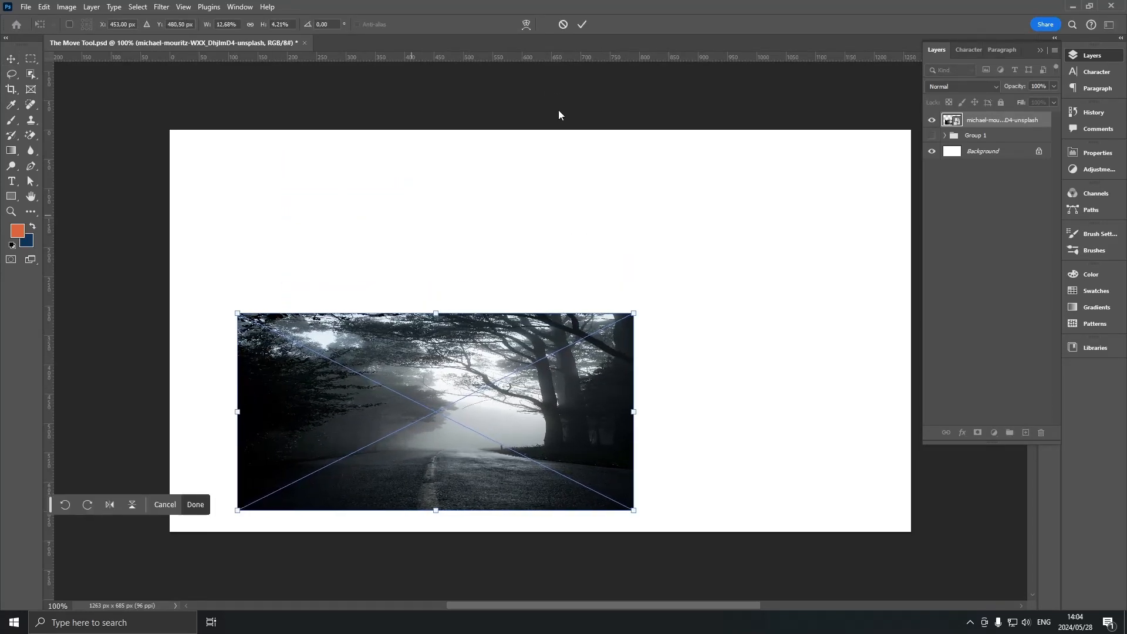
left_click(563, 25)
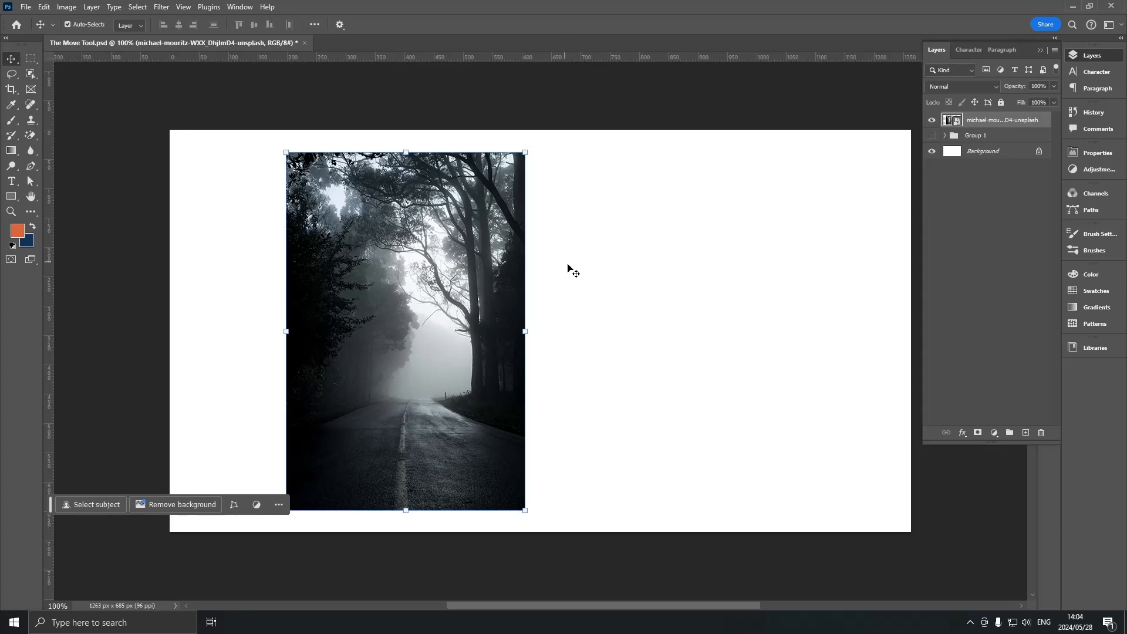
Try moving the forest road image within a transform to about X 546 px, Y 321.5 px, undo the move and close the transform
left_click(529, 153)
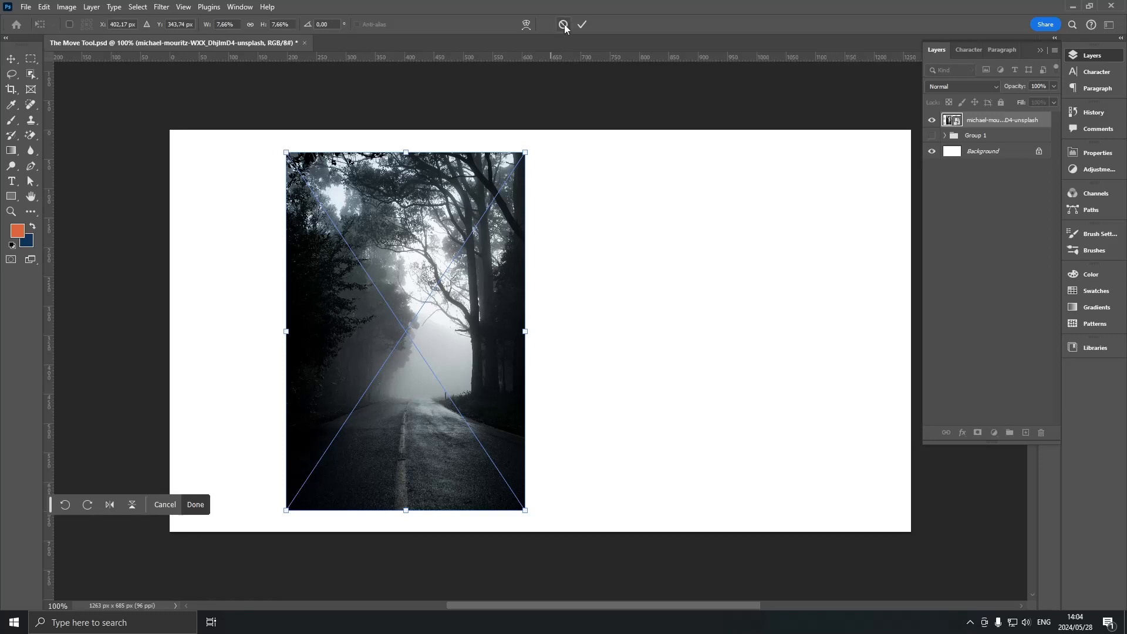
left_click_drag(481, 252, 567, 243)
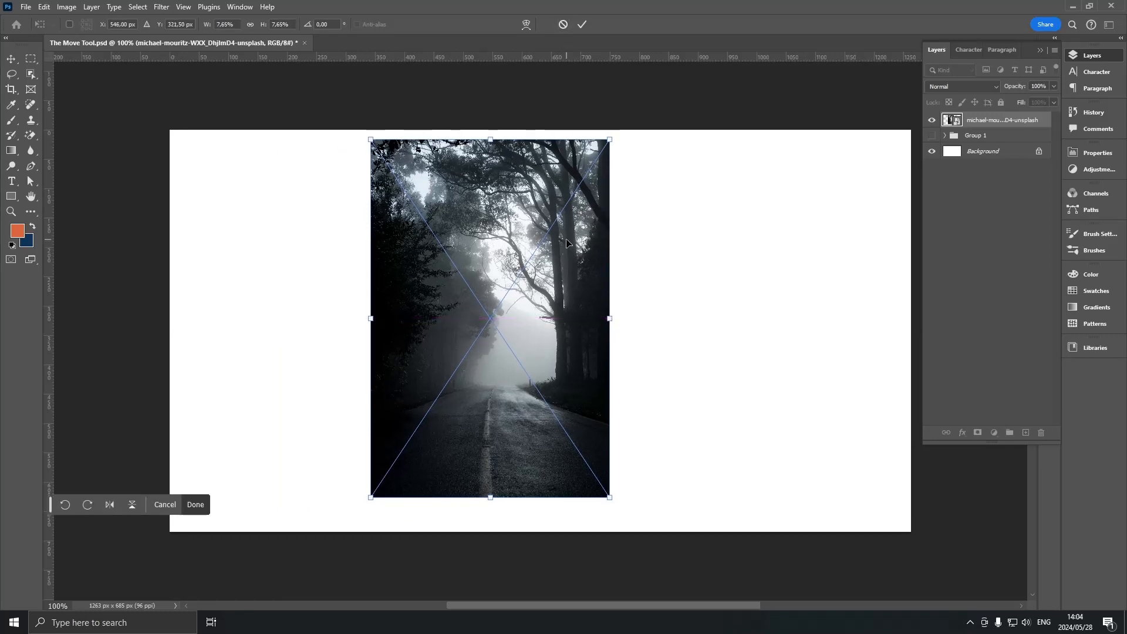
key("ctrl+z")
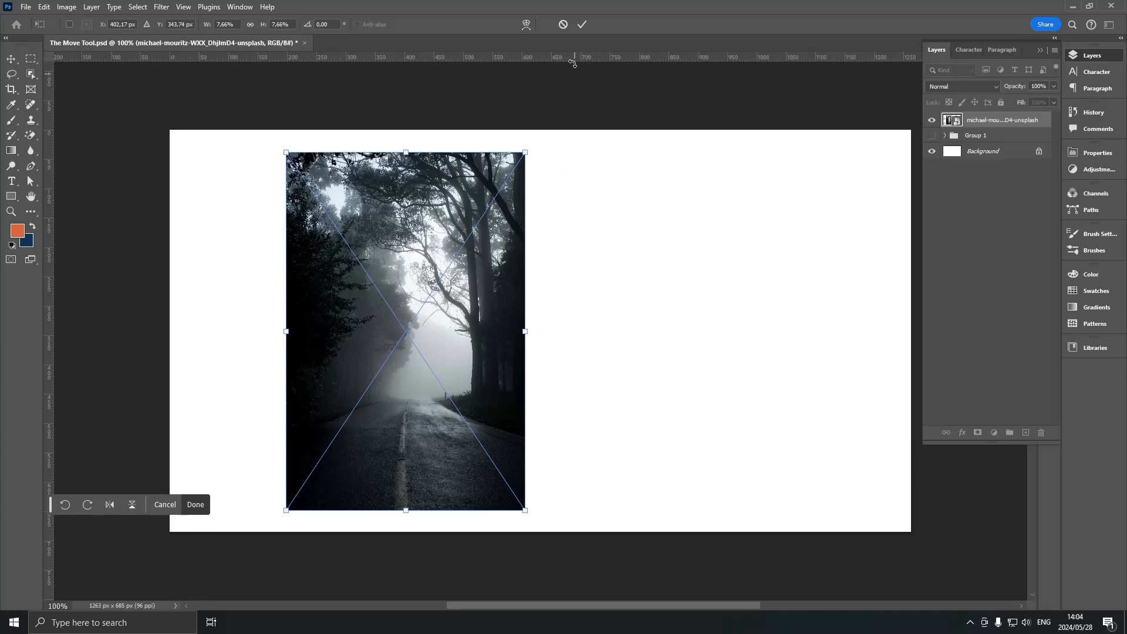
left_click(581, 25)
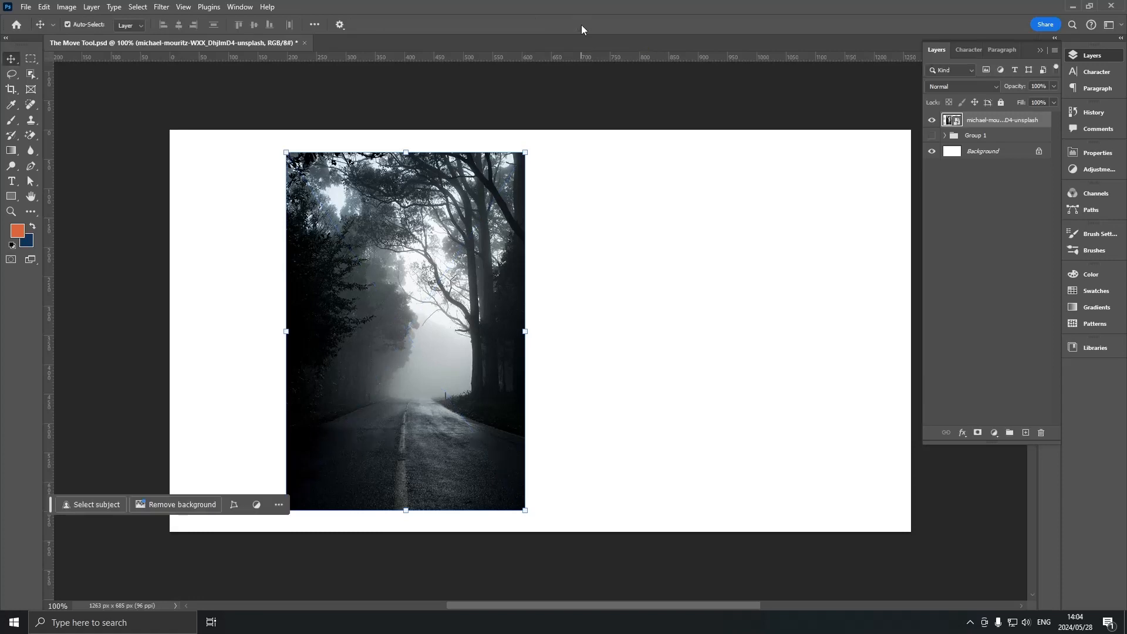
Make Group 1 visible again, select the group, and deselect all layers
left_click(573, 202)
left_click(932, 136)
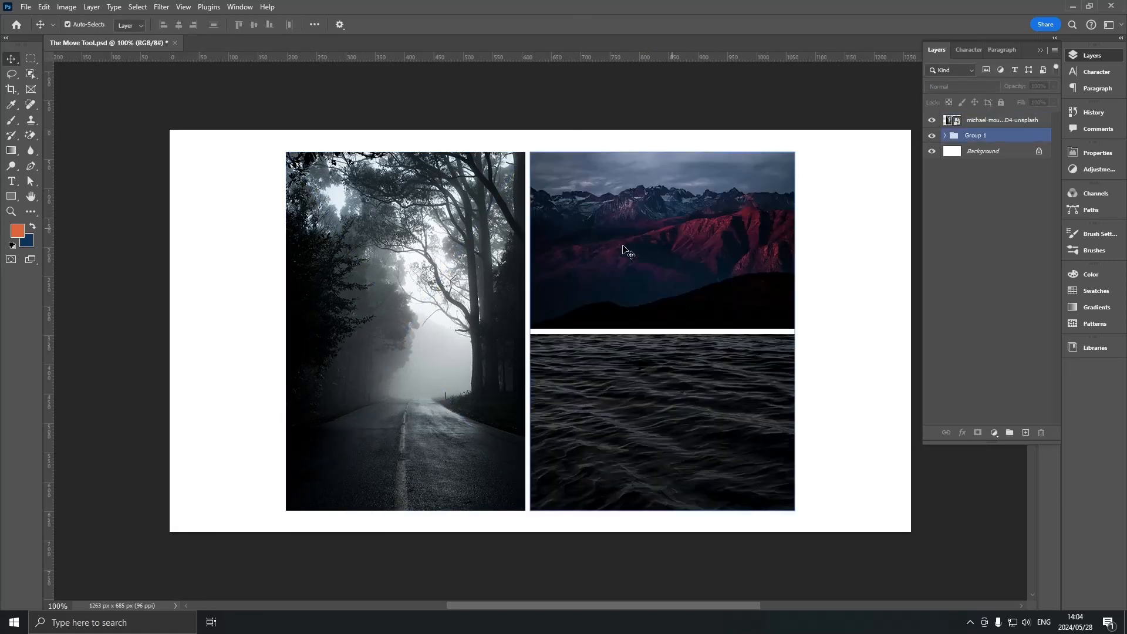
left_click_drag(832, 231, 832, 252)
left_click(941, 138)
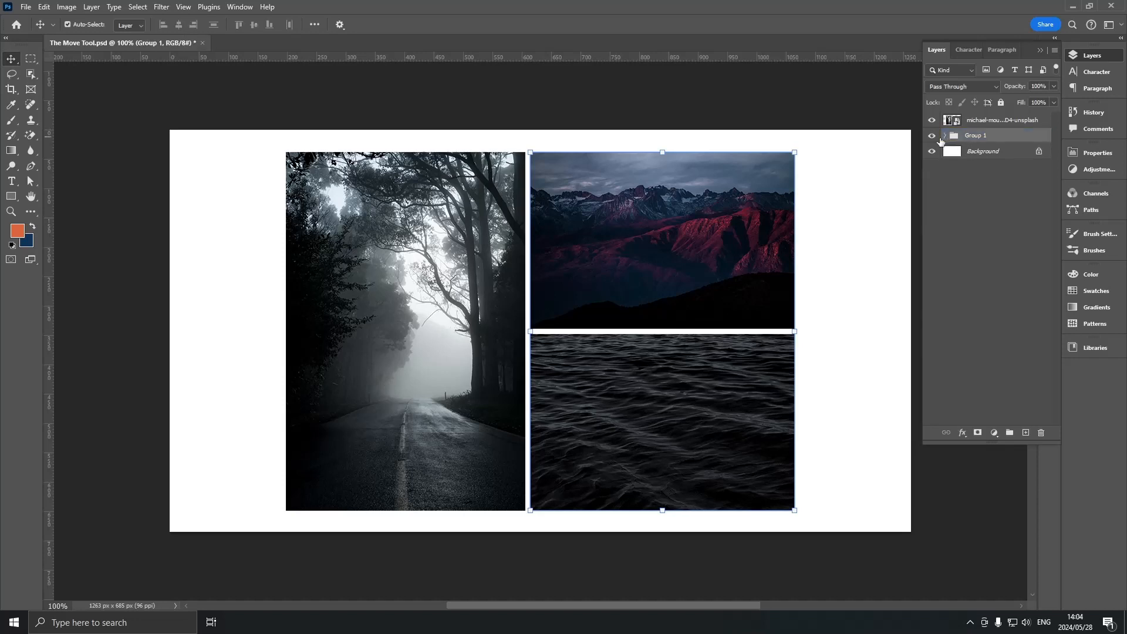
left_click(232, 235)
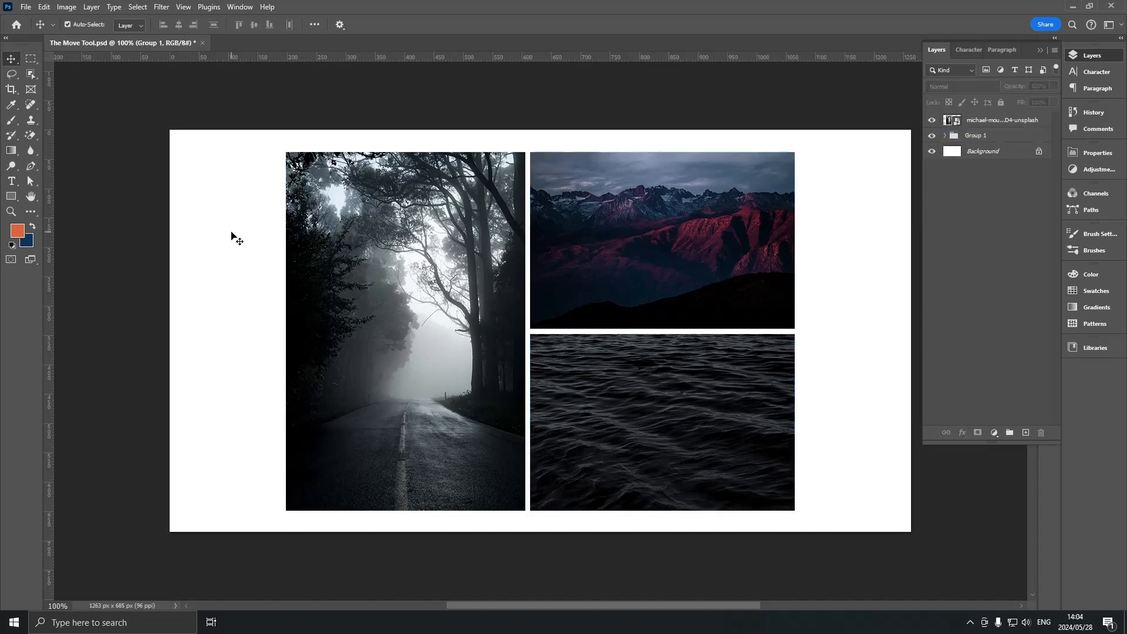
Select the forest road, mountain and water images in turn on the canvas, ending on the forest road image
left_click(351, 204)
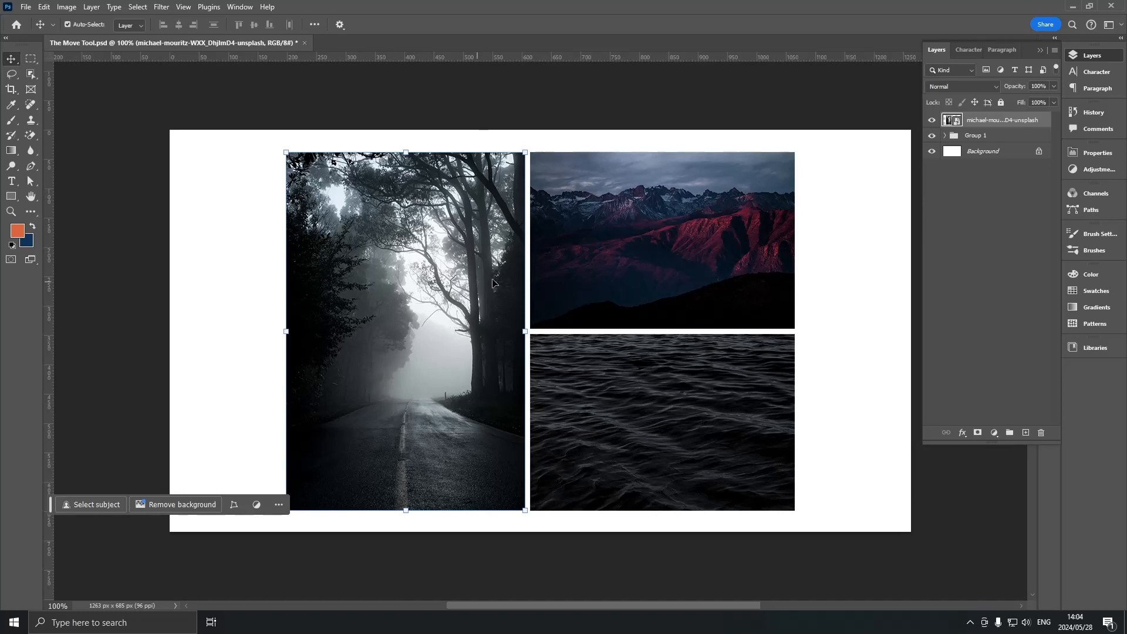
left_click(653, 224)
left_click(592, 396)
left_click(404, 280)
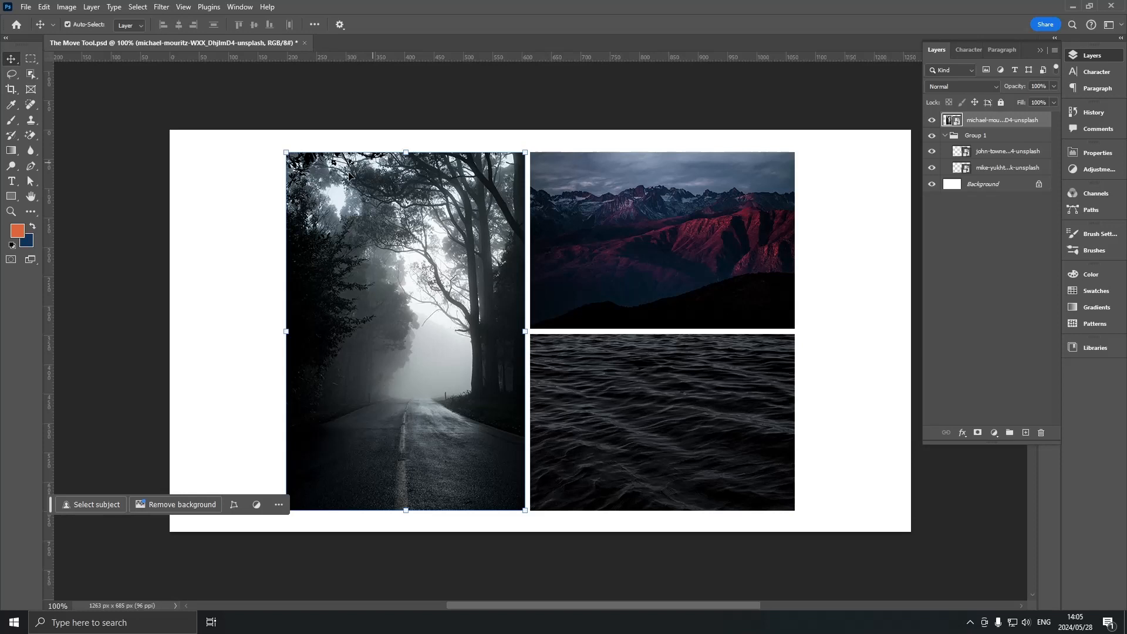
left_click(256, 192)
left_click(396, 213)
Turn off Show transform controls for the Move tool
left_click(340, 25)
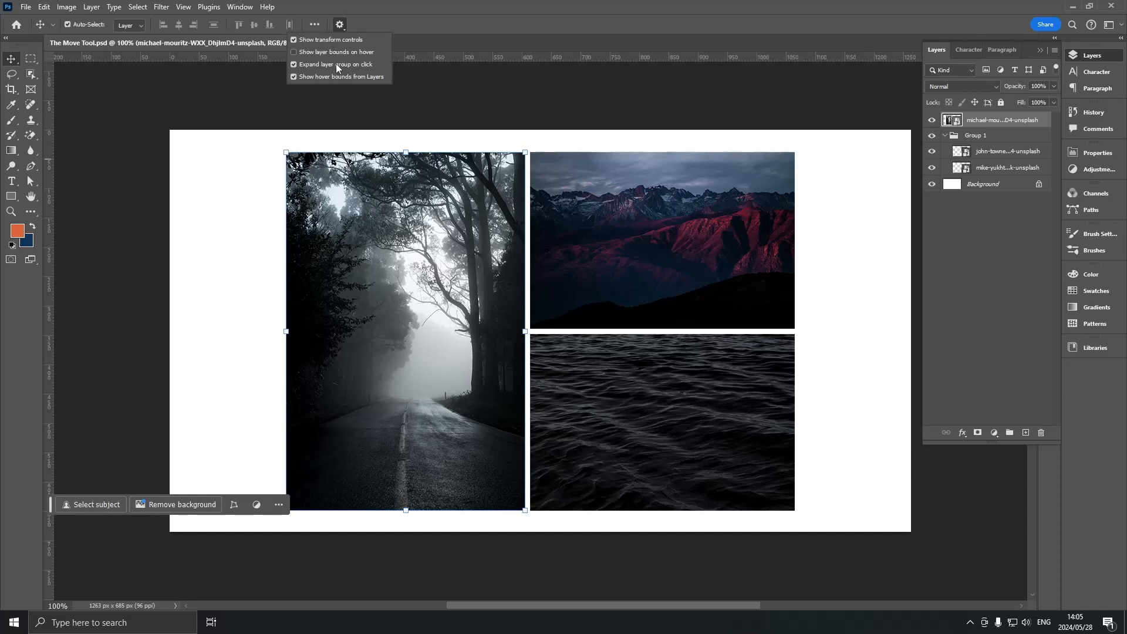
left_click(294, 39)
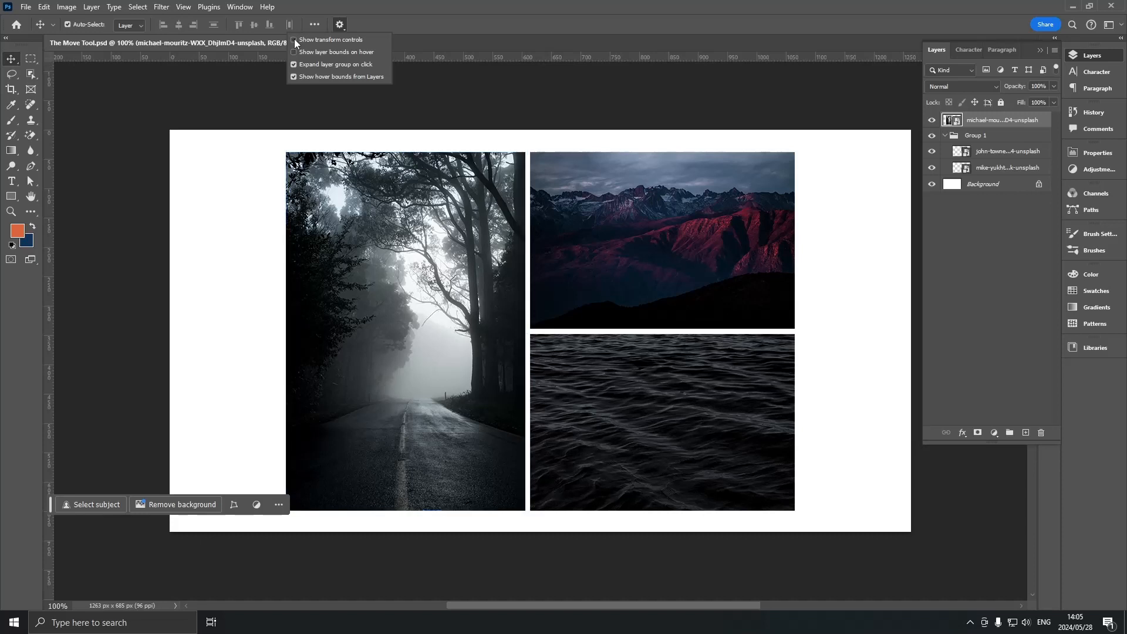
left_click(273, 223)
Select the mountain, water and forest road images repeatedly in turn to examine selecting layers without transform controls, ending on the forest road
left_click(614, 204)
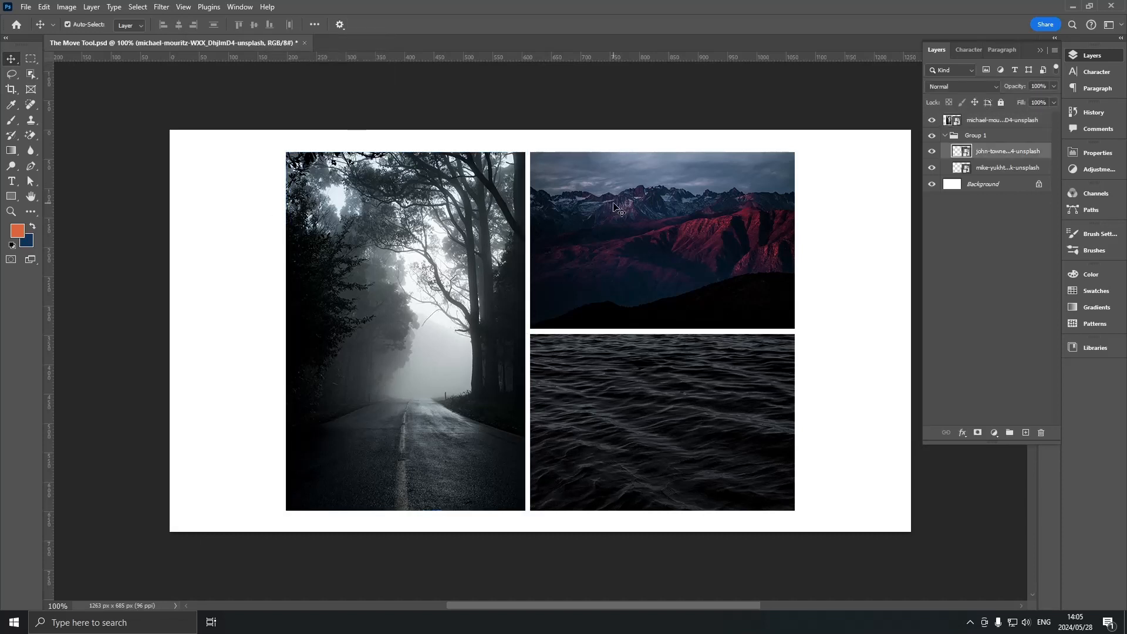
left_click(625, 391)
left_click(436, 299)
left_click(649, 191)
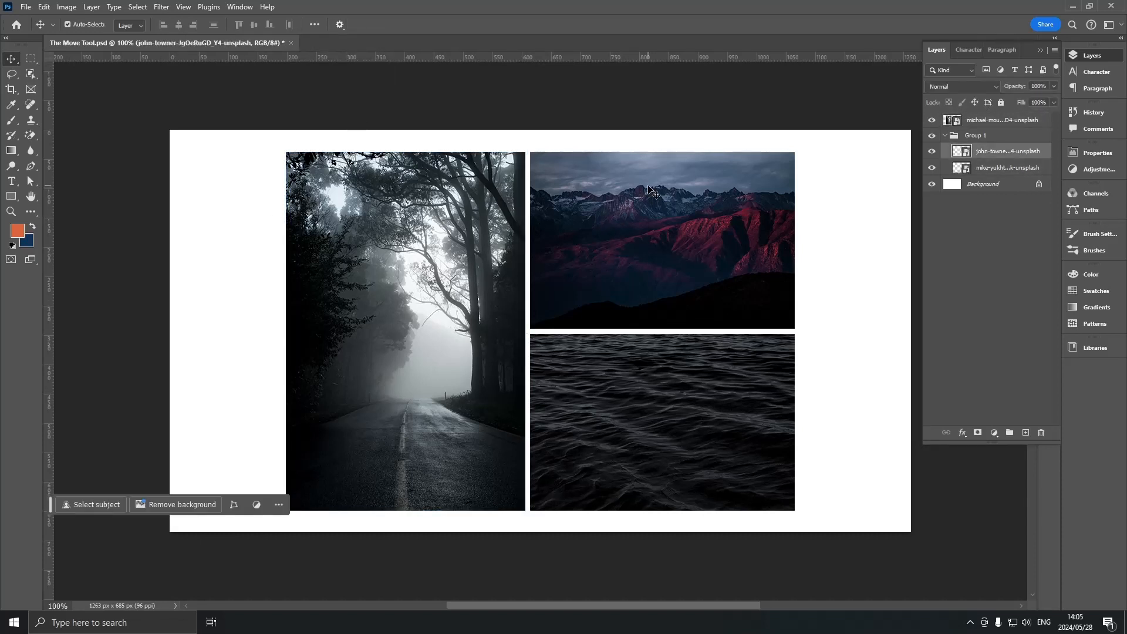
left_click(672, 387)
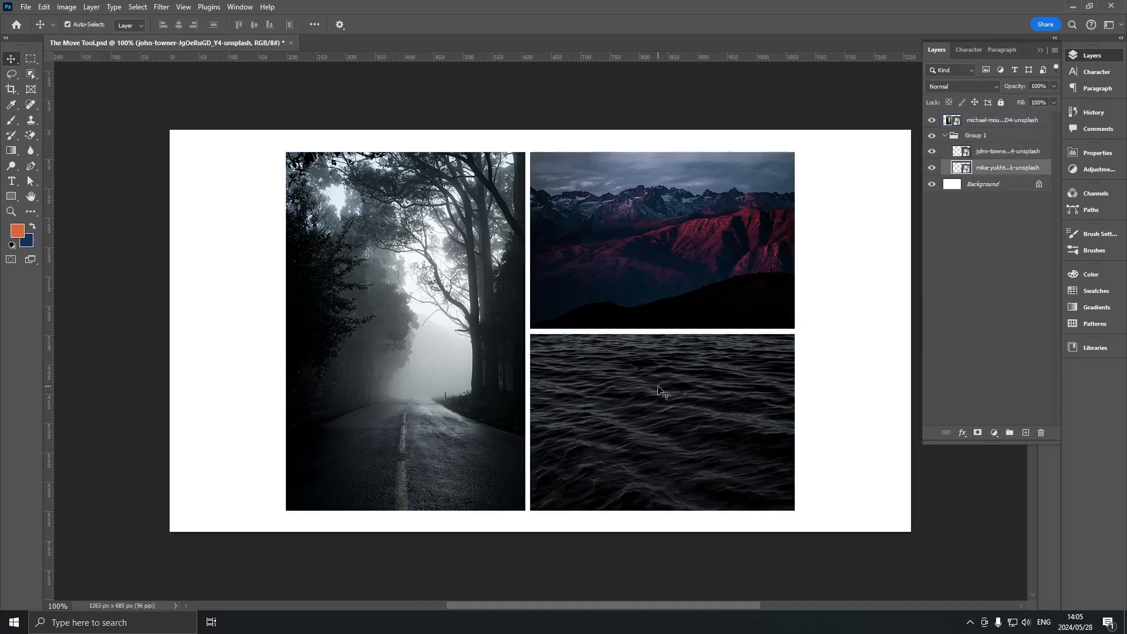
left_click(456, 360)
left_click(645, 235)
left_click(606, 376)
left_click(437, 319)
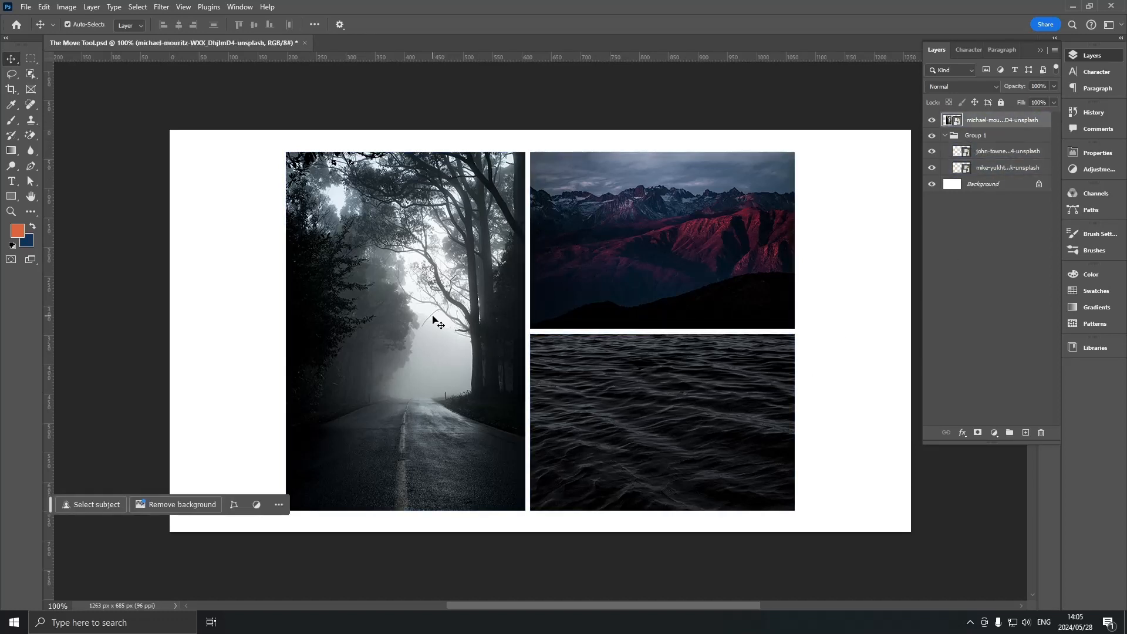
Turn Show transform controls back on for the Move tool and deselect the forest road image
left_click(340, 24)
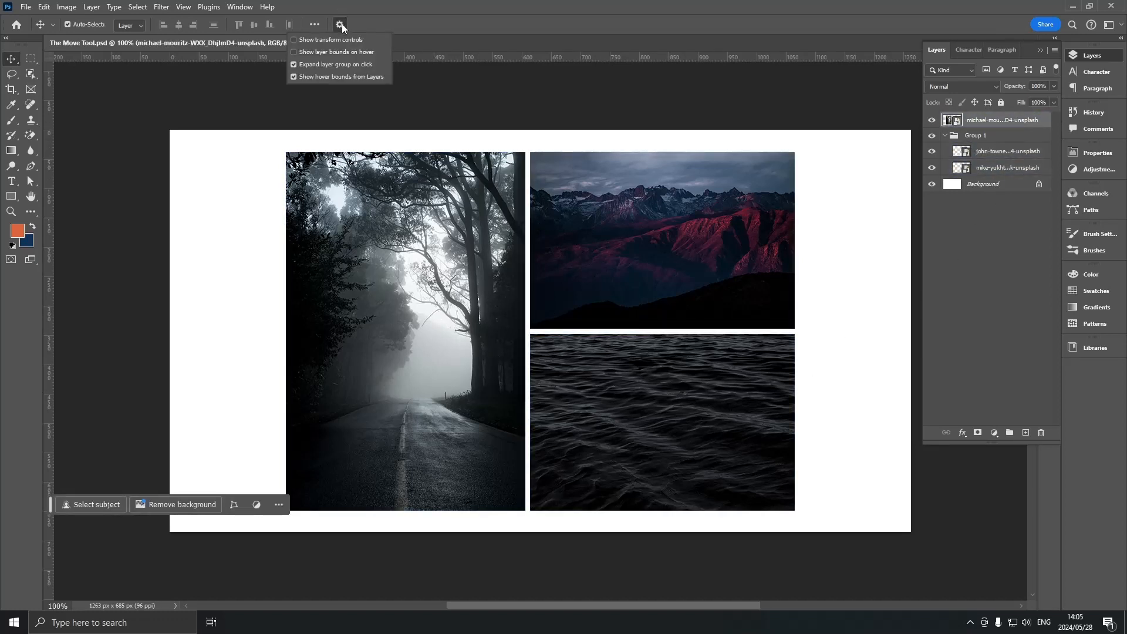
left_click(310, 40)
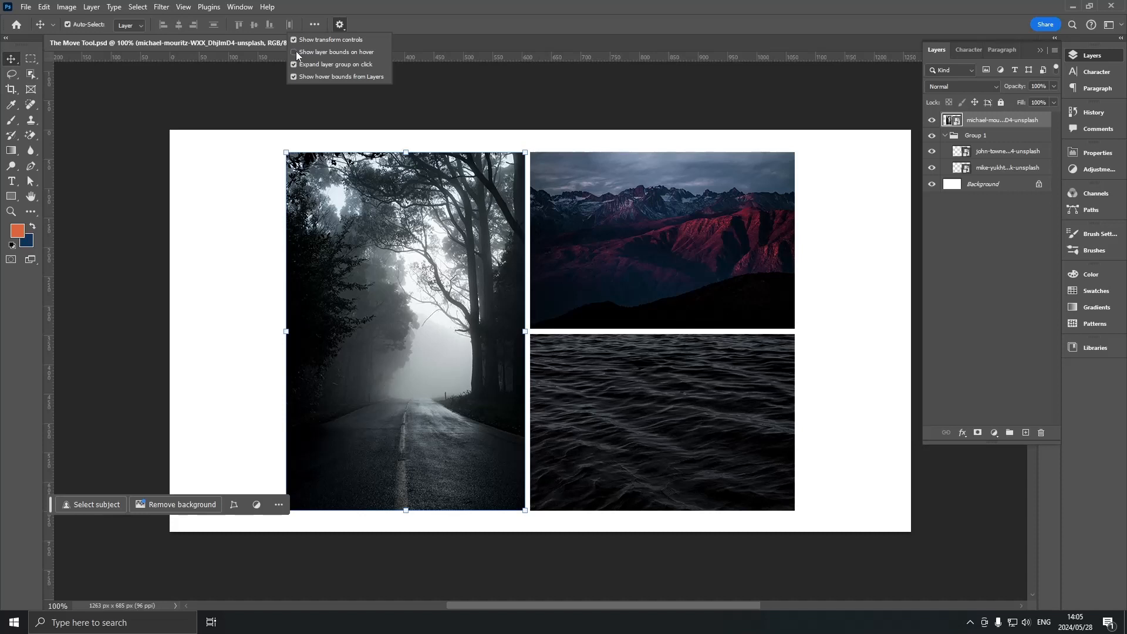
left_click(207, 201)
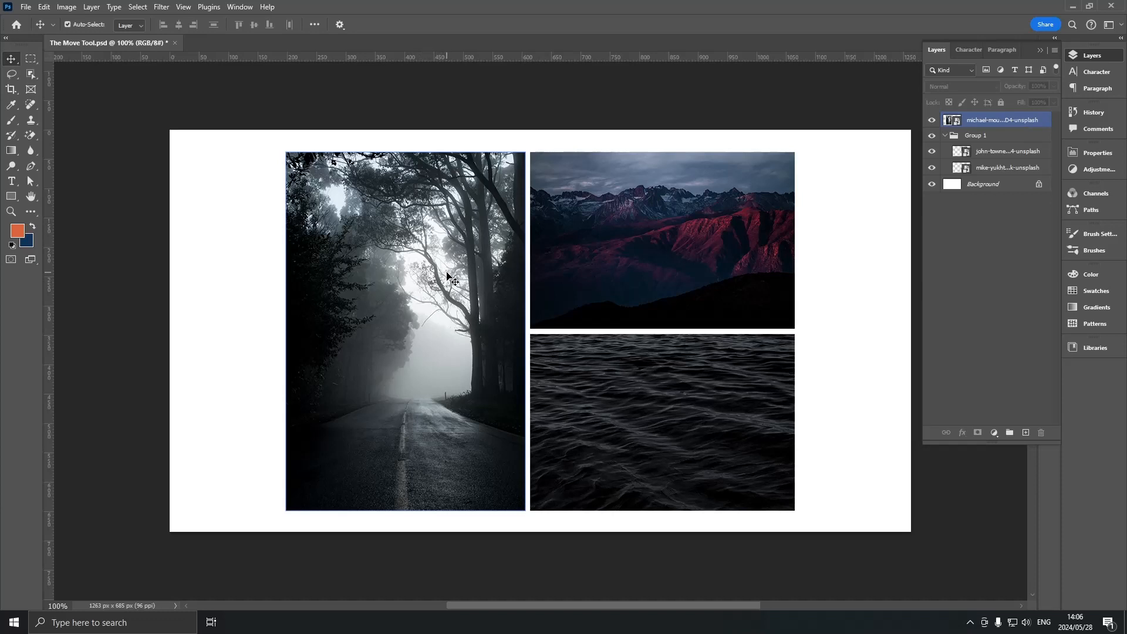
Go through the mountain, water and forest road images on the canvas to examine how layers are picked, and deselect everything
left_click(558, 219)
left_click(586, 403)
left_click(596, 265)
left_click(439, 252)
left_click(373, 121)
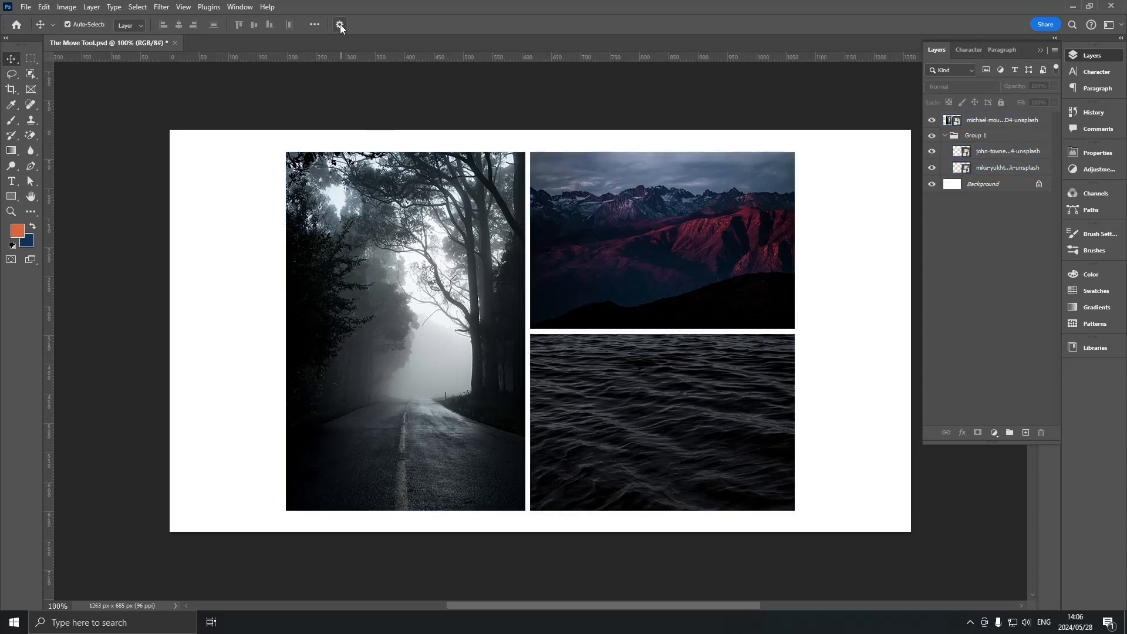
Review the Move tool's display options and pass over each layer in the layer list to examine the hover bounds on the canvas
left_click(340, 24)
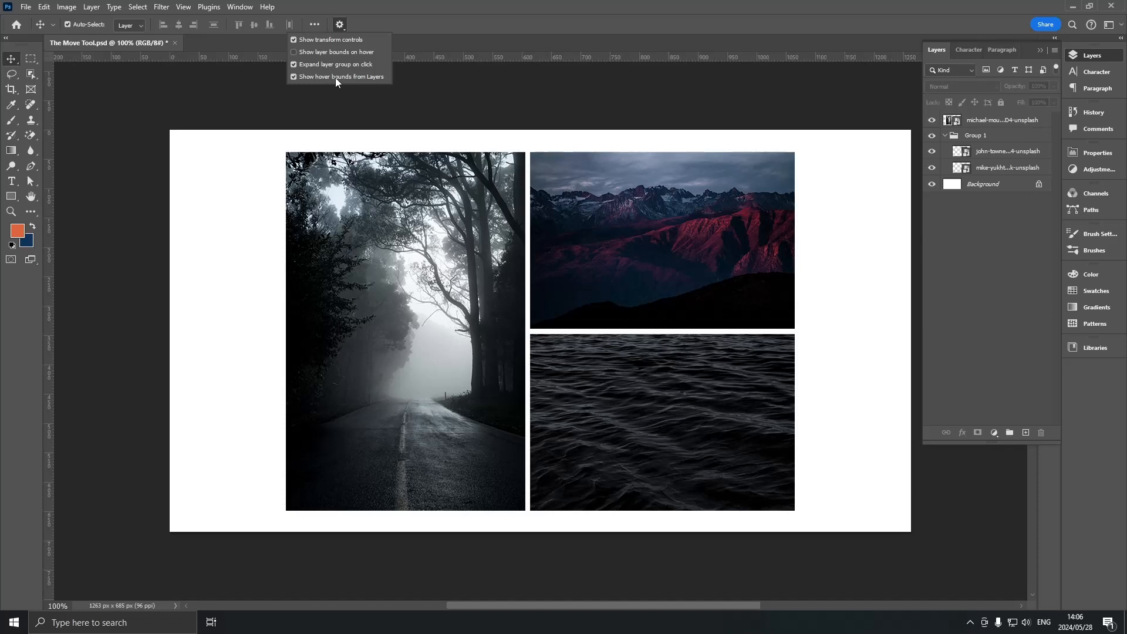
left_click(262, 204)
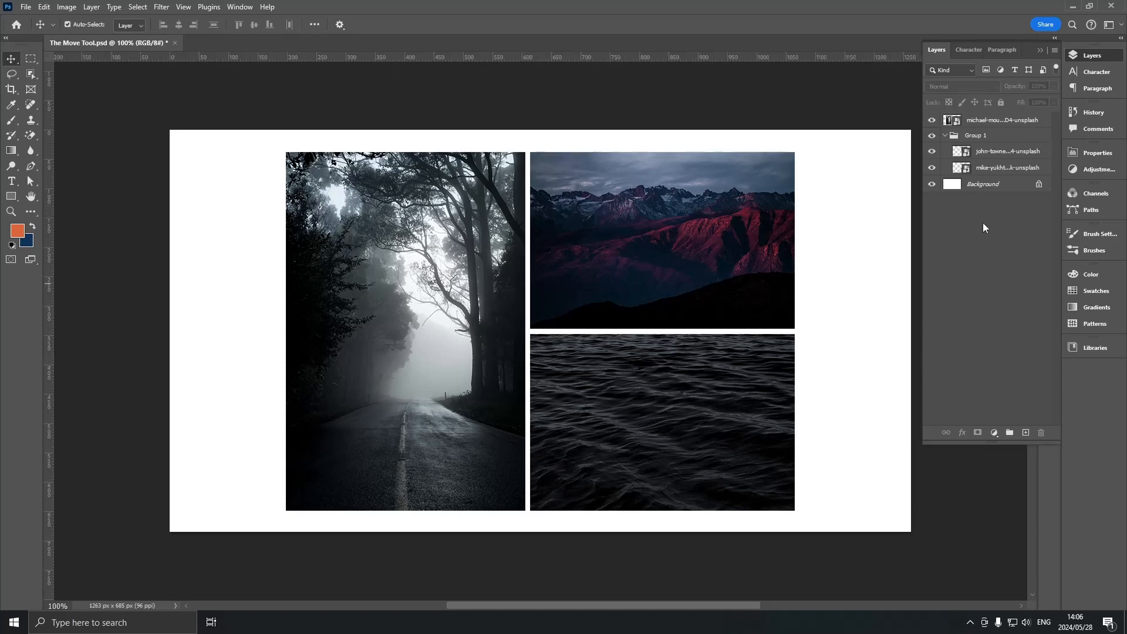
left_click(993, 169)
left_click(995, 153)
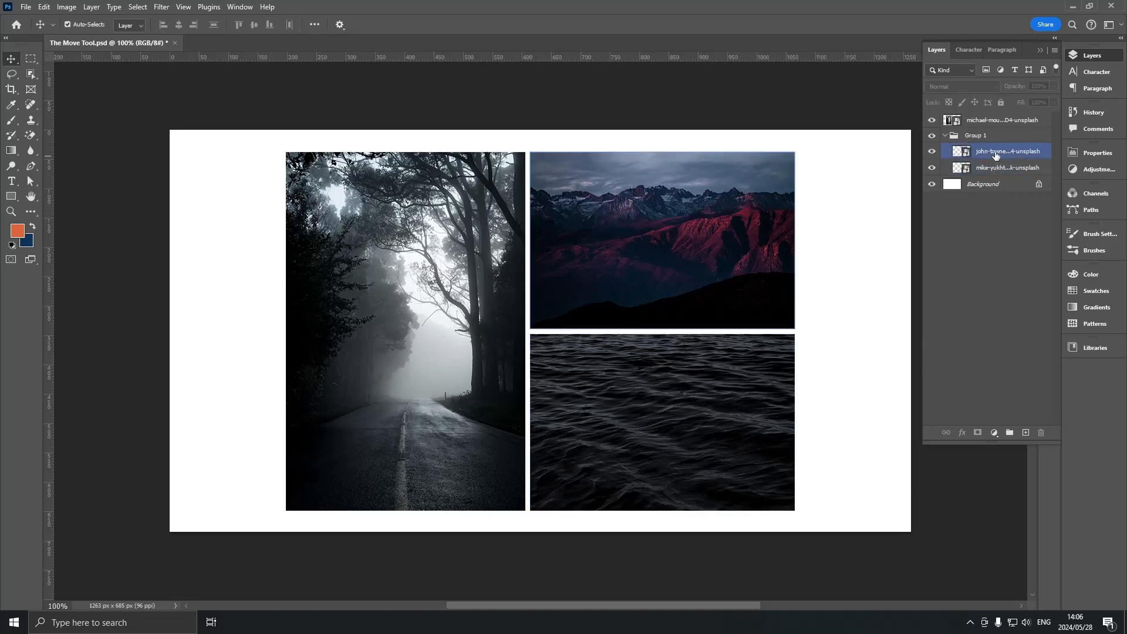
left_click(994, 136)
left_click(994, 123)
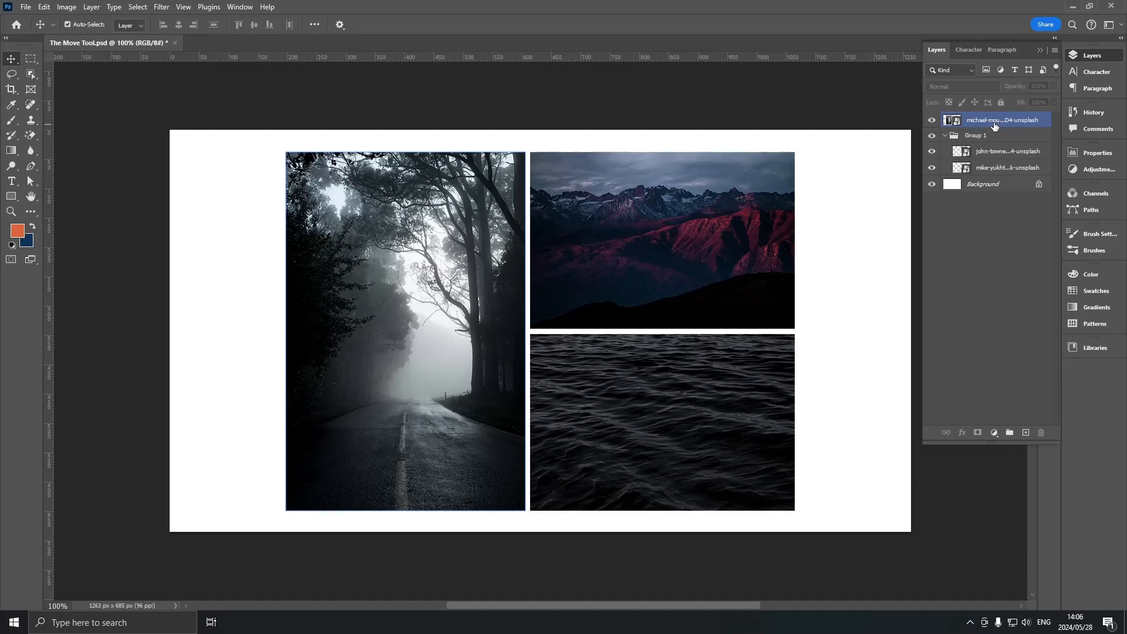
left_click(993, 151)
left_click(990, 167)
left_click(990, 154)
left_click(991, 133)
left_click(989, 121)
left_click(989, 135)
left_click(992, 152)
left_click(992, 168)
left_click(993, 153)
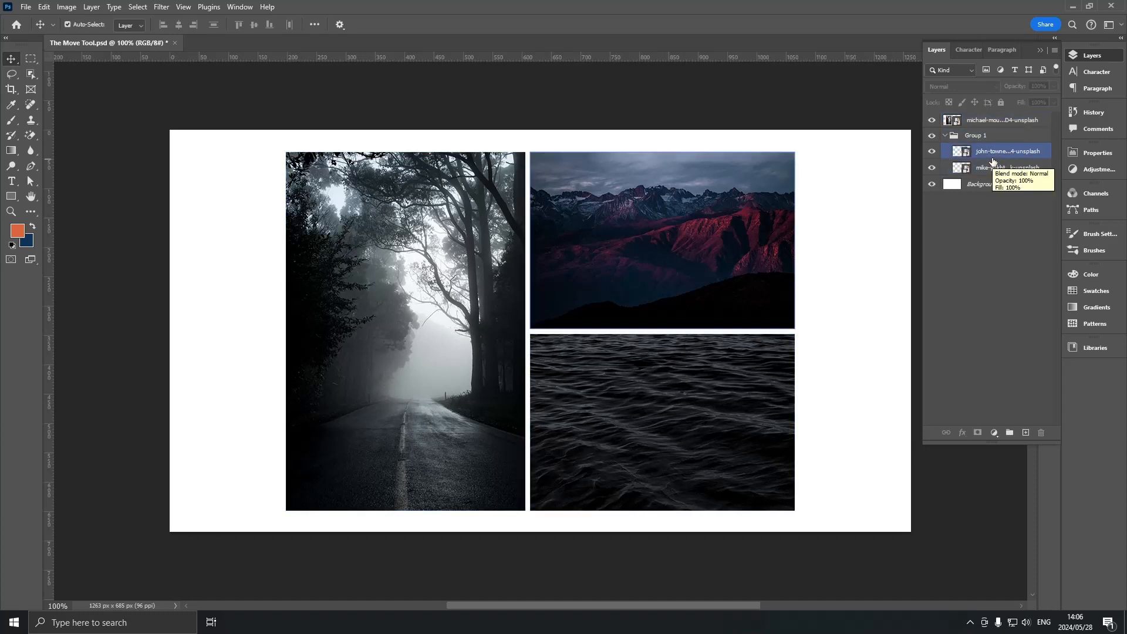
Pick the forest road, mountain and water layers in turn from the layer list to examine their bounds, and deselect everything
left_click(990, 121)
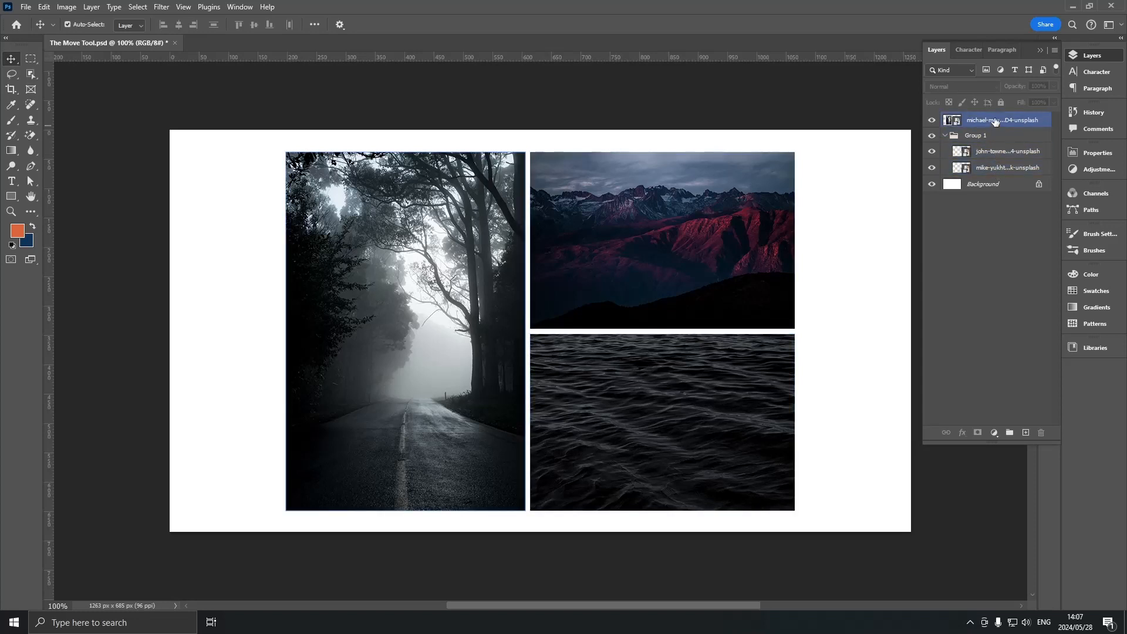
left_click(995, 119)
left_click(997, 154)
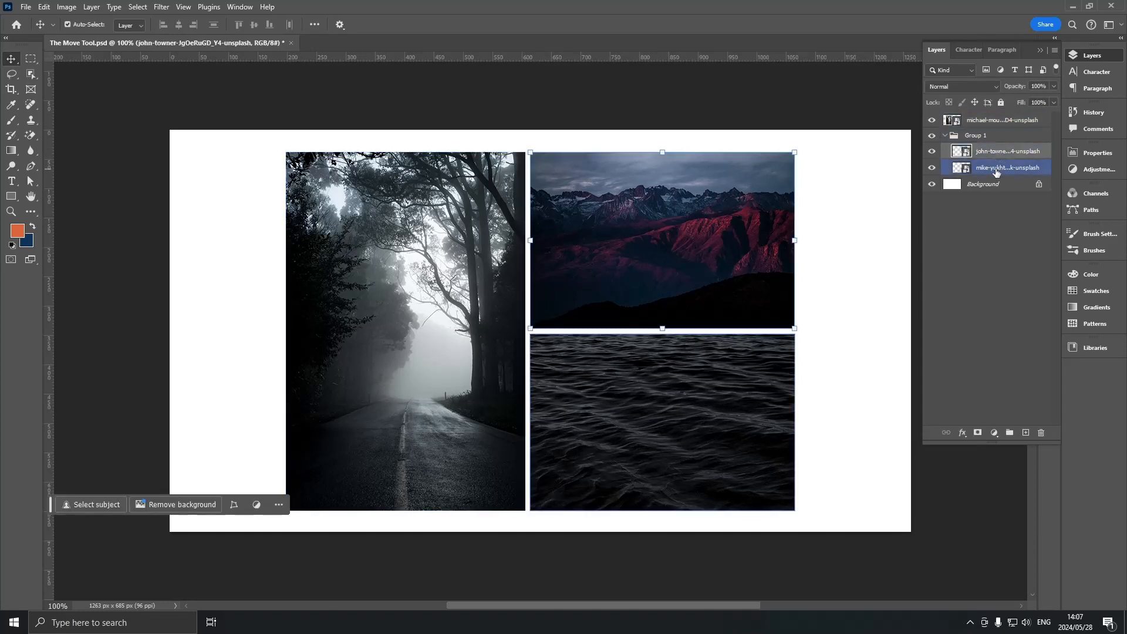
left_click(996, 169)
left_click(998, 152)
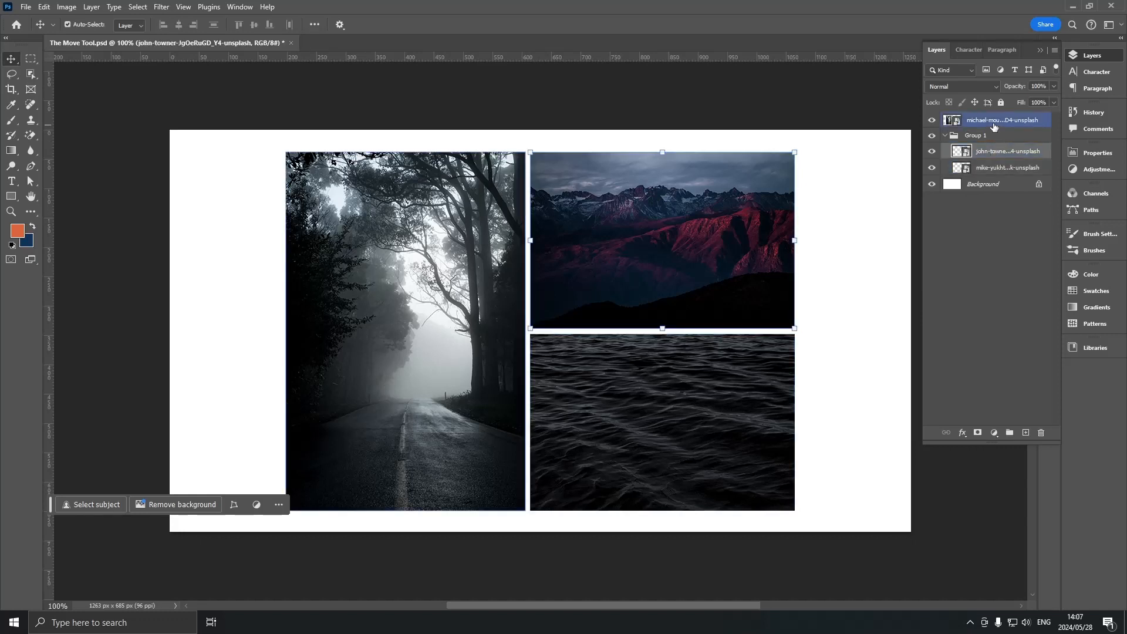
left_click(993, 123)
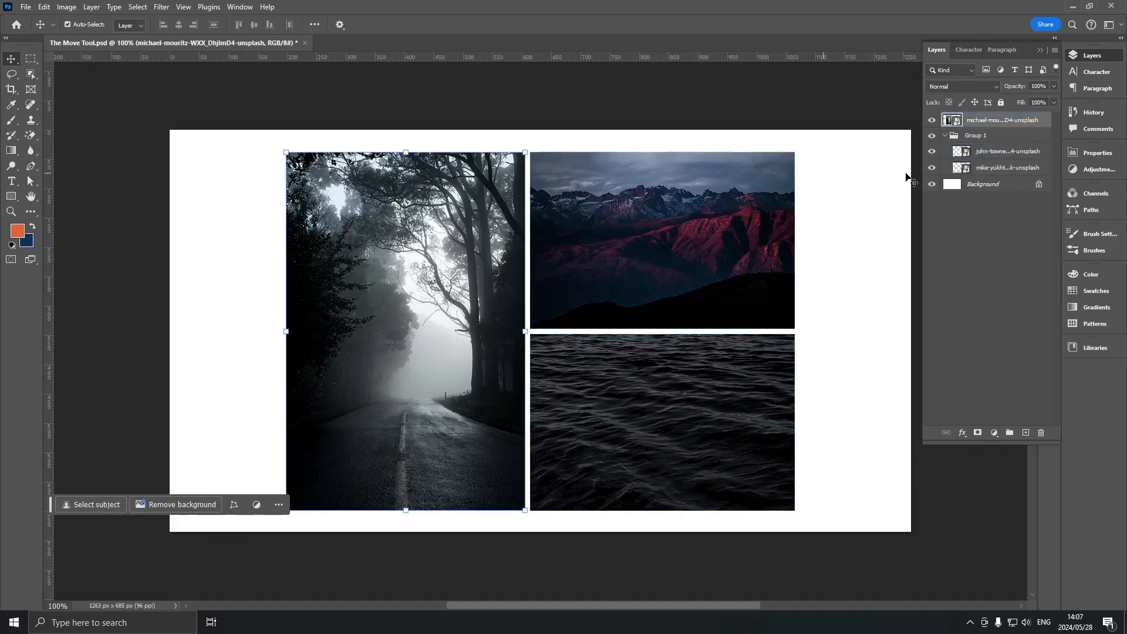
left_click(1000, 152)
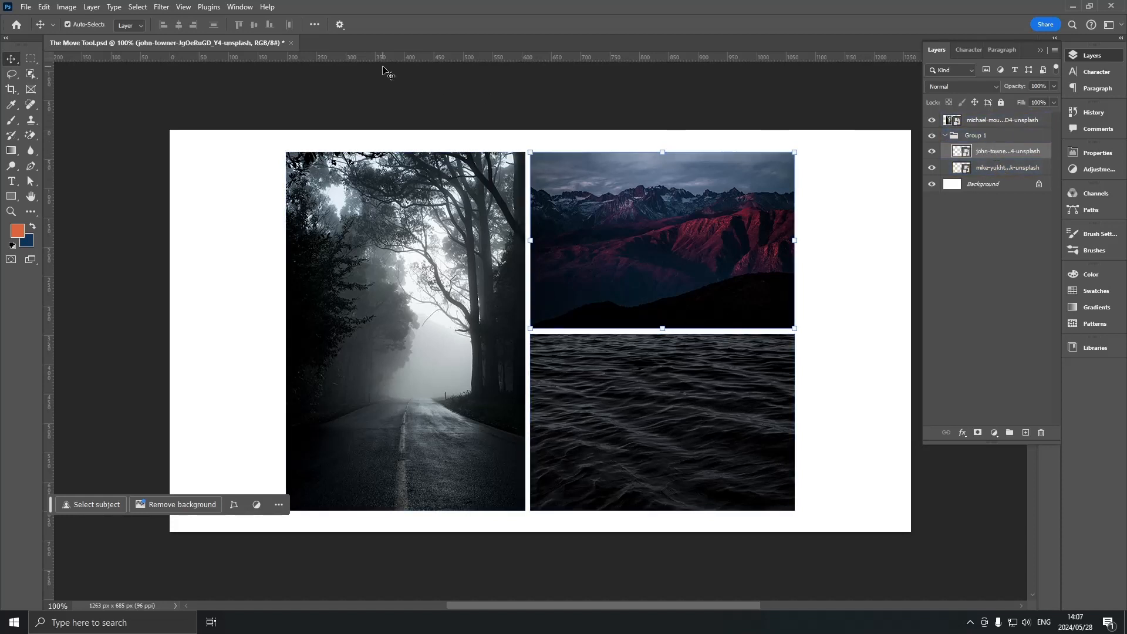
left_click(241, 186)
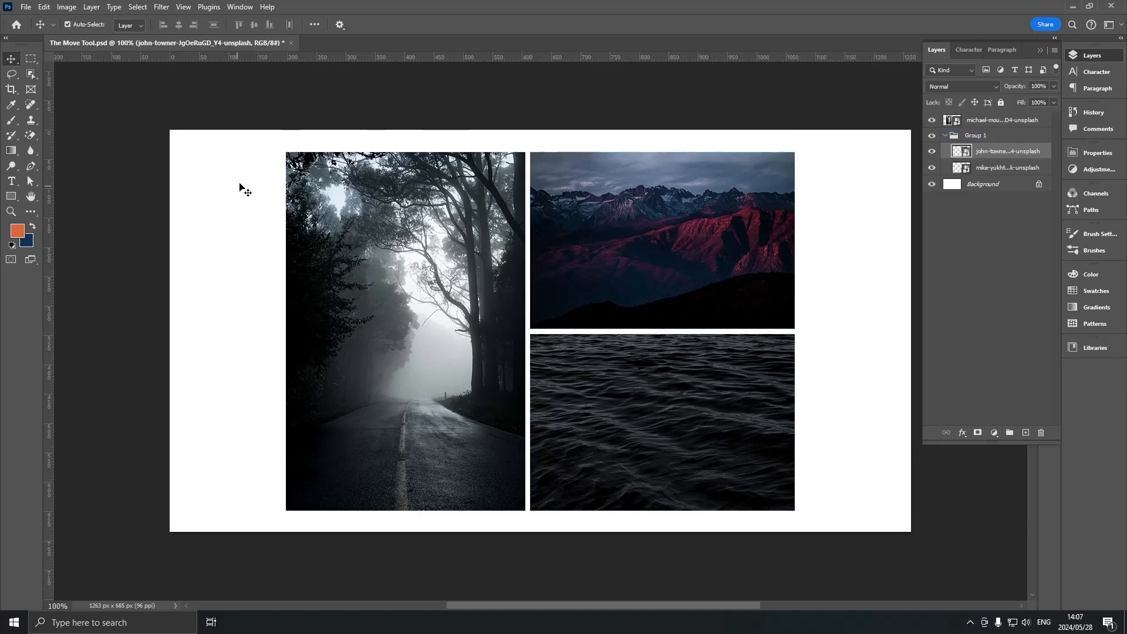
Collapse Group 1 and select the mountain and water images on the canvas to examine Expand layer group on click
left_click(340, 24)
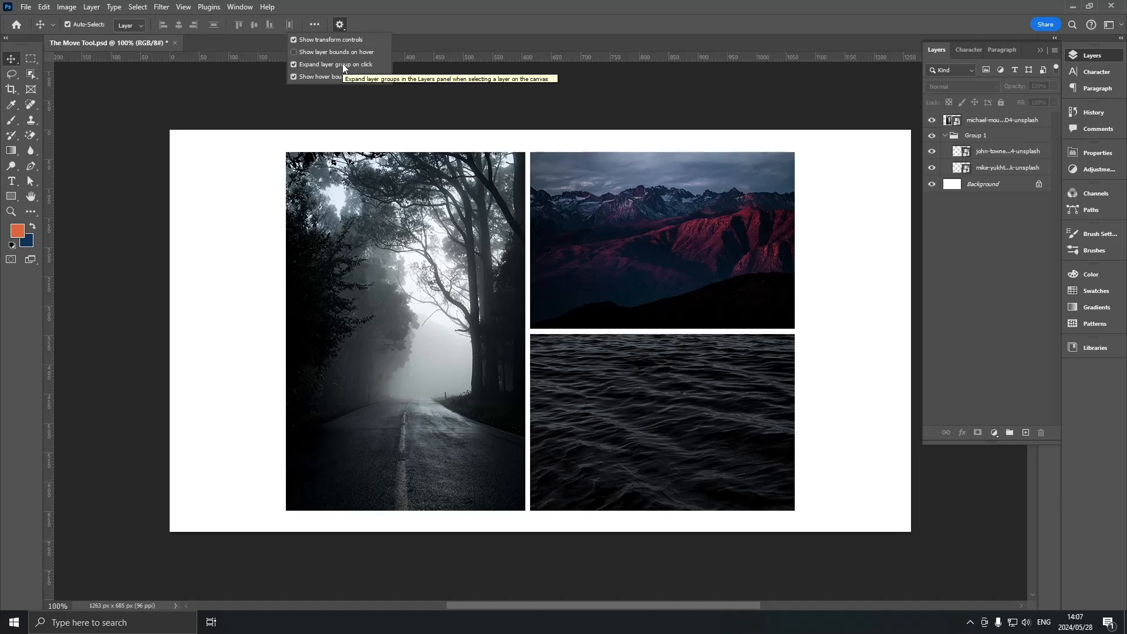
left_click(946, 137)
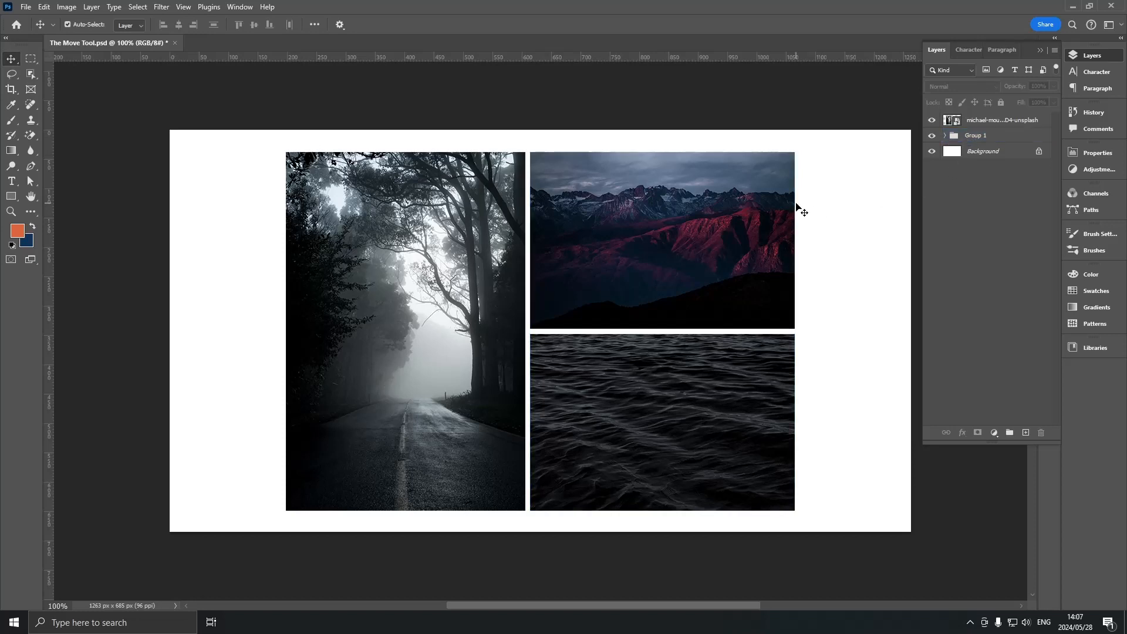
left_click(693, 246)
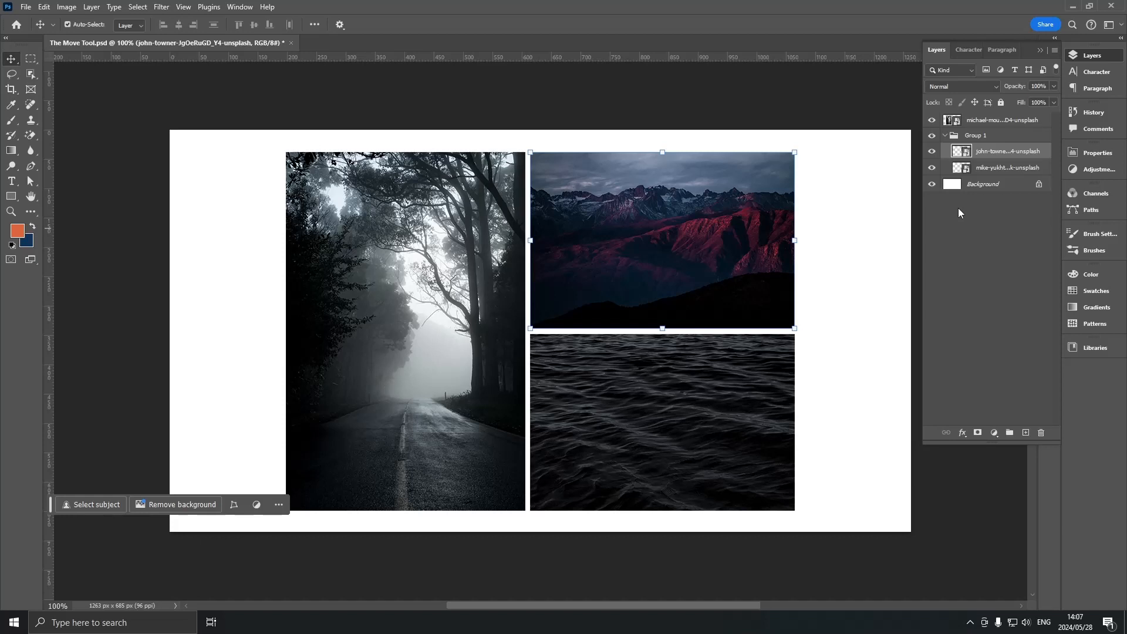
left_click(860, 251)
left_click(700, 433)
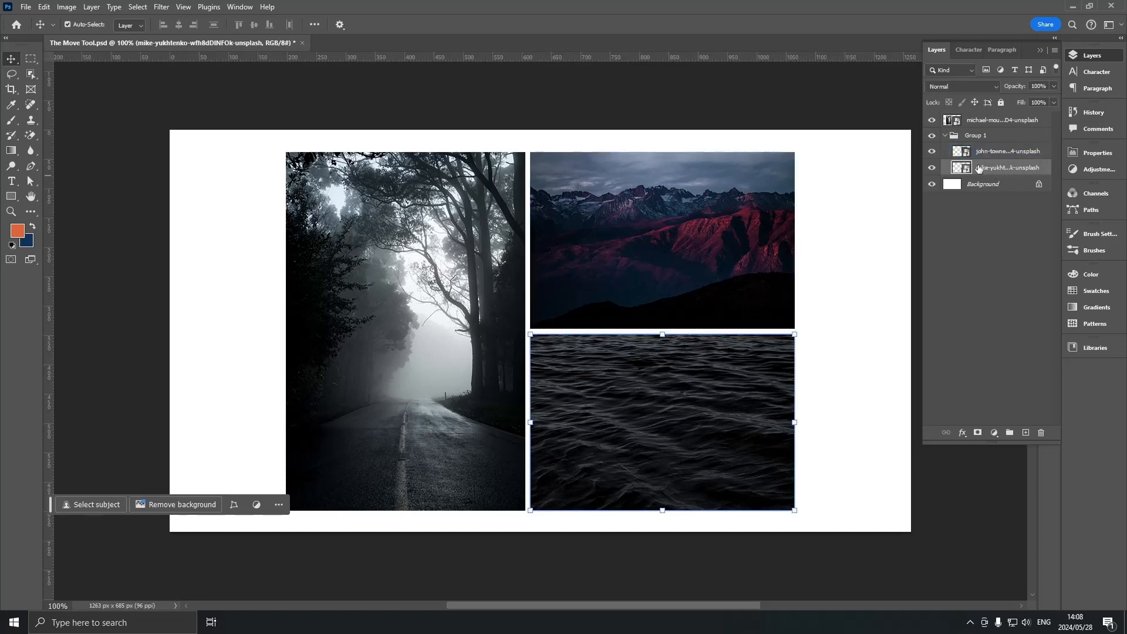
Collapse Group 1, turn off Expand layer group on click, and pick the mountain and water images on the canvas to test it
left_click(975, 135)
left_click(945, 135)
left_click(340, 25)
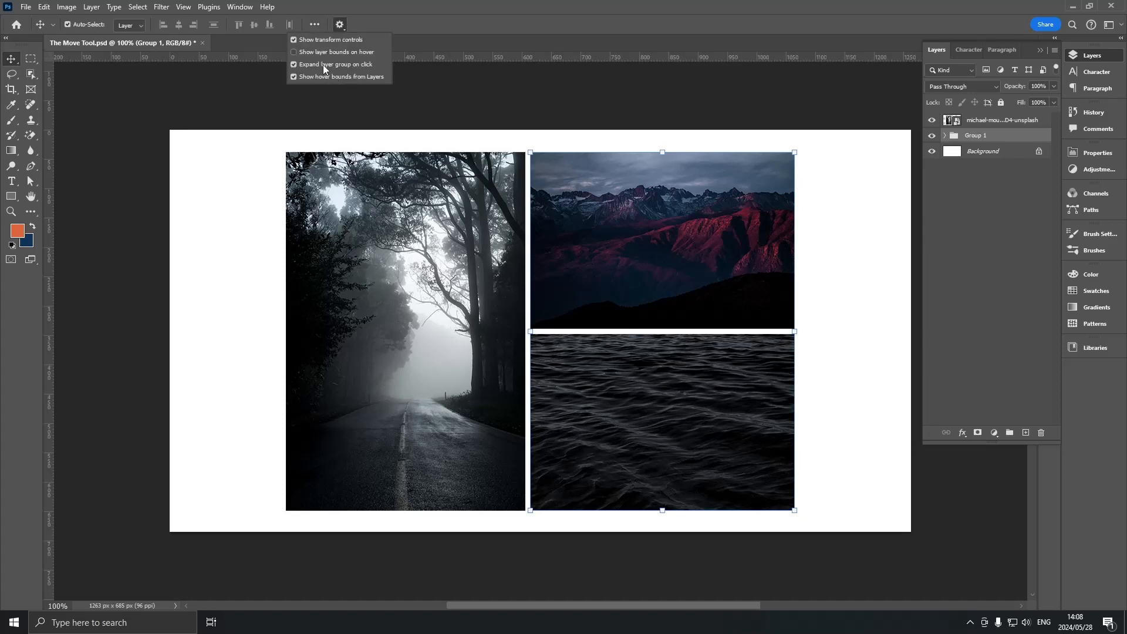
left_click(231, 178)
left_click(611, 205)
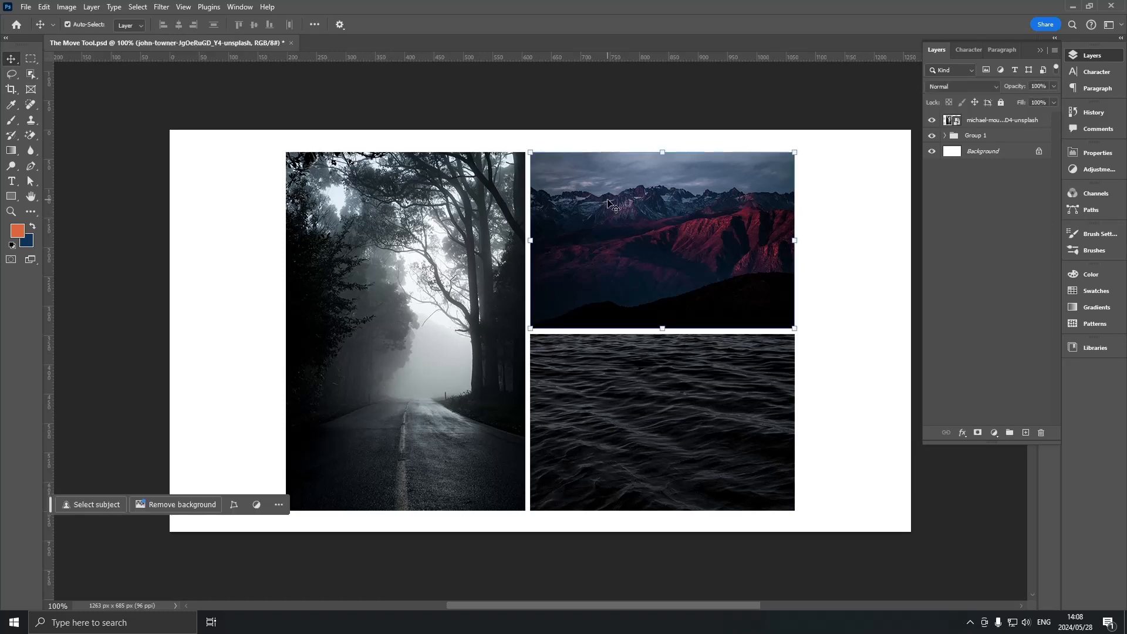
left_click(998, 139)
left_click(699, 418)
left_click(733, 264)
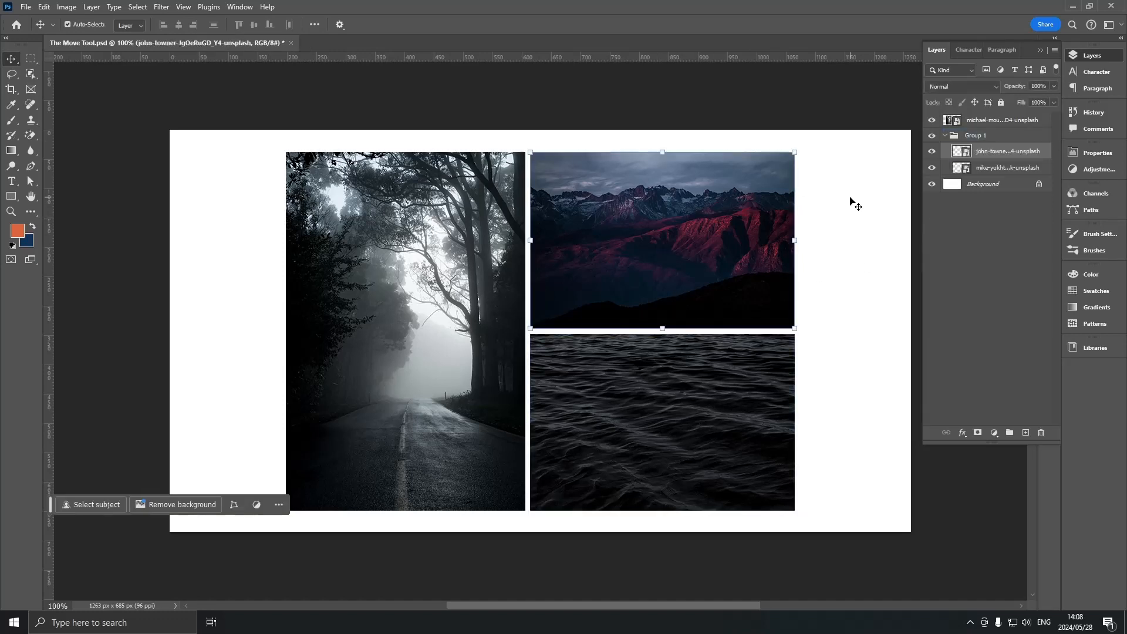
Marquee-select the images in different combinations with the Move tool, ending with the mountain and water images selected
left_click_drag(854, 204, 270, 395)
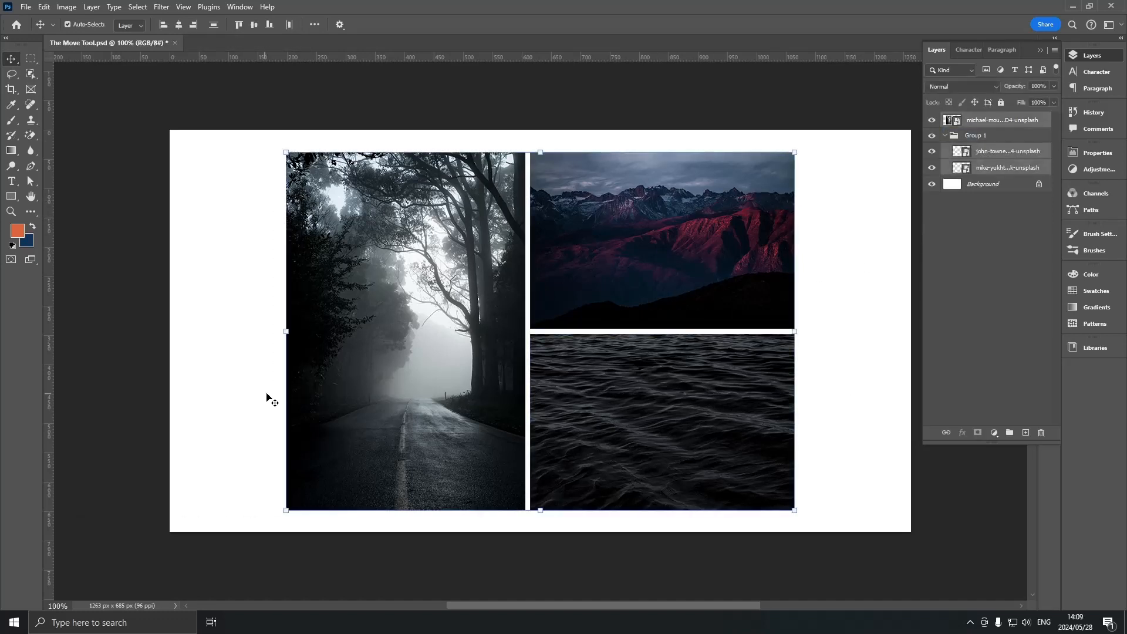
left_click_drag(871, 184, 206, 251)
left_click_drag(843, 207, 632, 414)
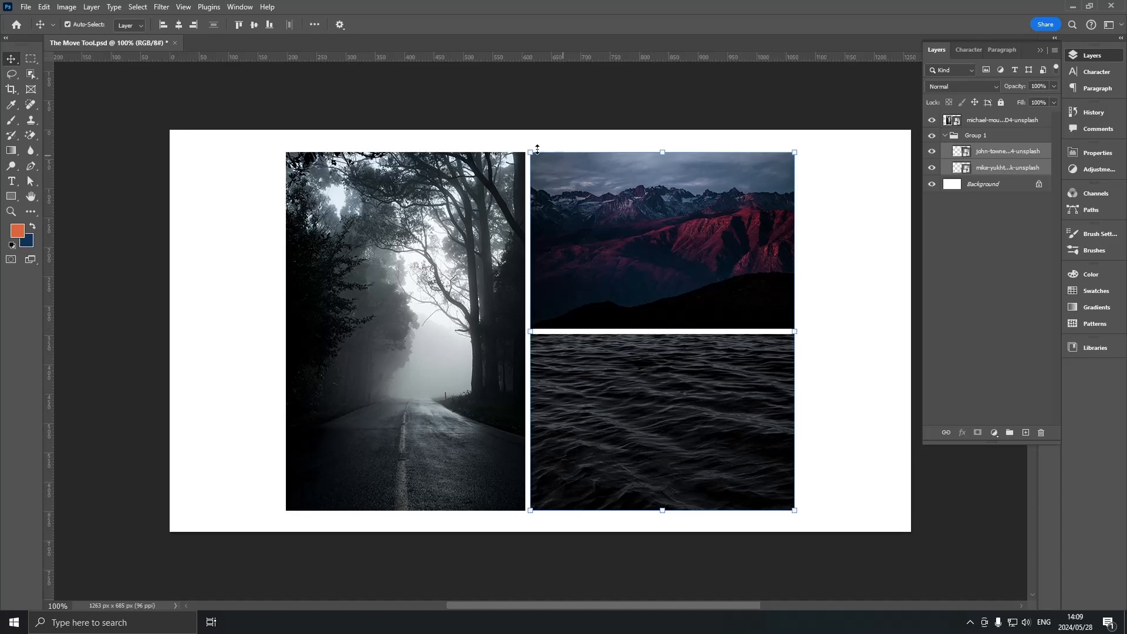
Try scaling the selected mountain and water images together, down to about 65%, undoing each attempt and closing the transform
left_click_drag(530, 152, 559, 190)
key("ctrl+z")
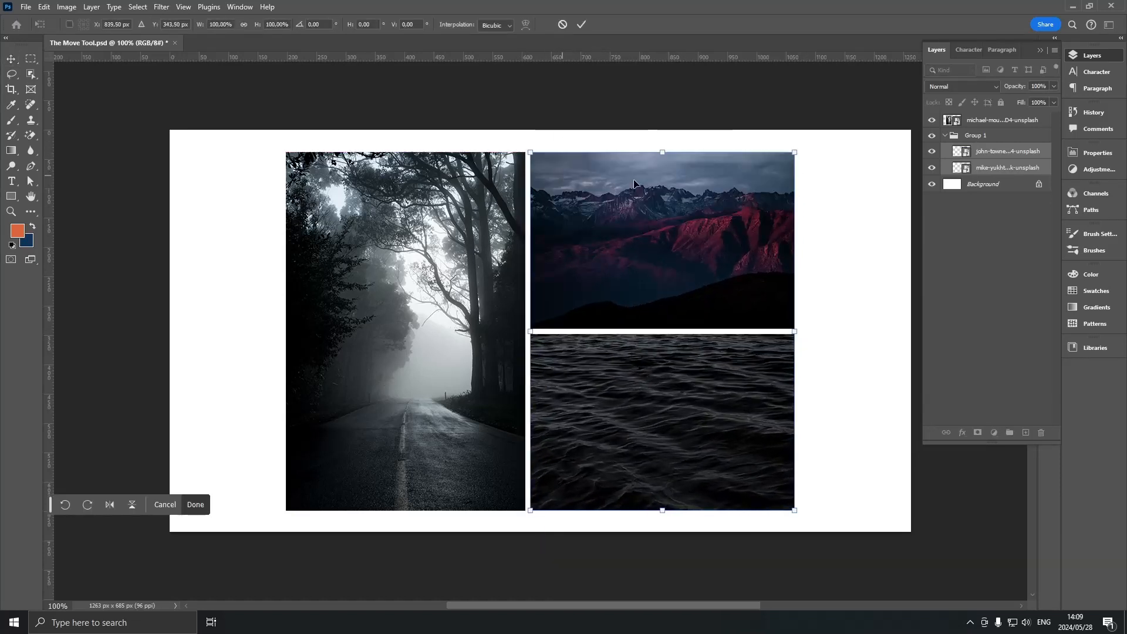
left_click_drag(795, 152, 713, 280)
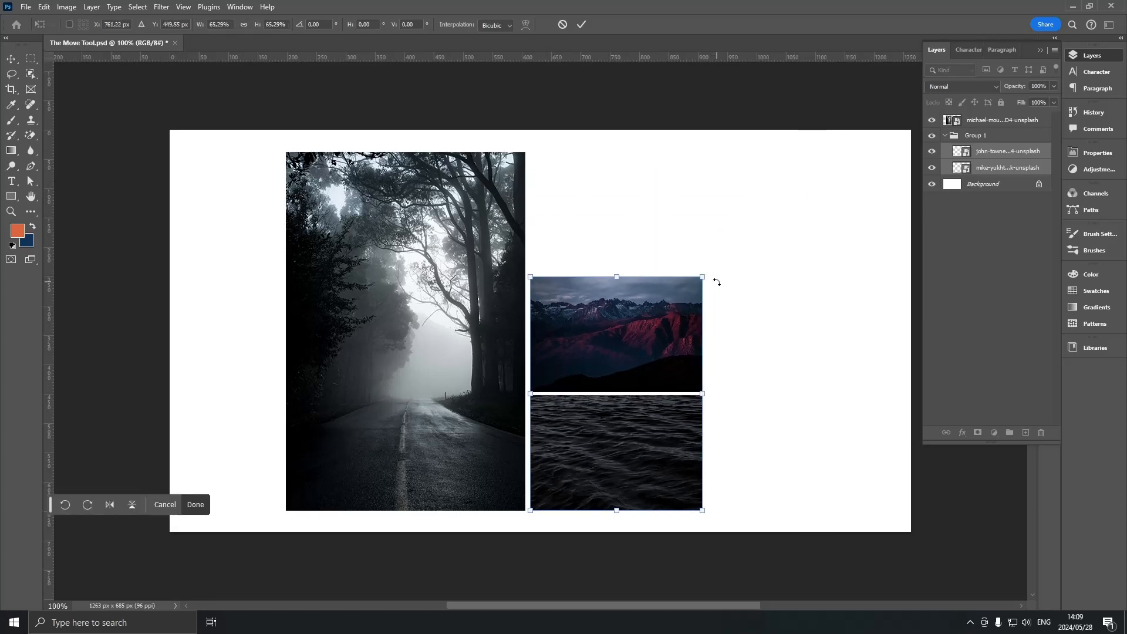
key("ctrl+z")
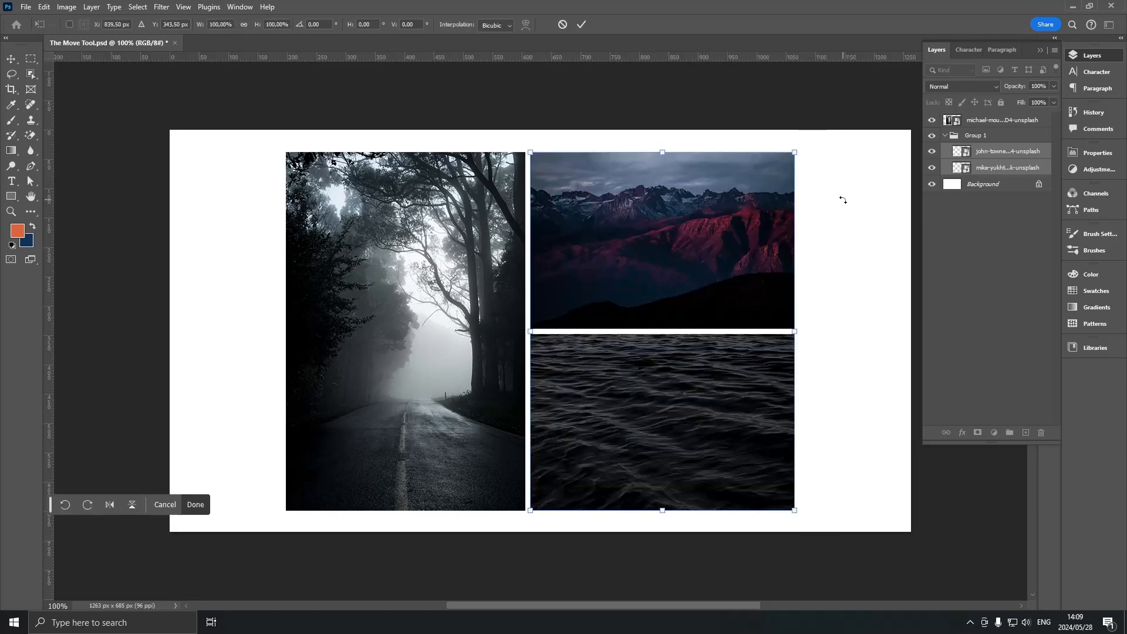
left_click(579, 25)
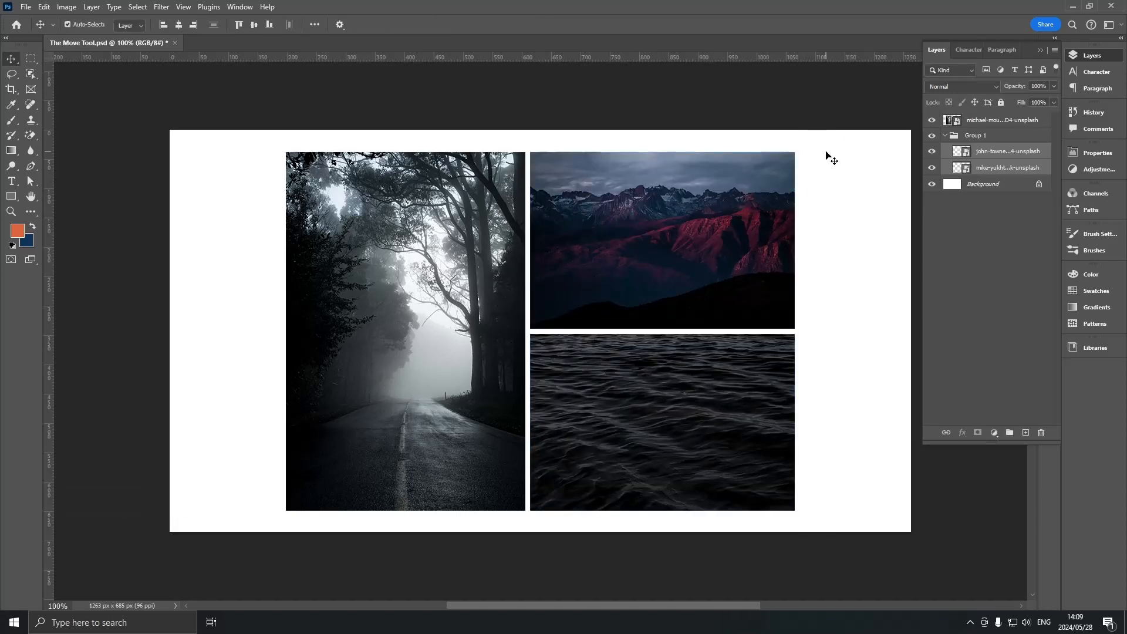
Marquee-select all three images, try scaling them down together, cancel the transform and deselect them
left_click_drag(864, 196, 385, 435)
left_click_drag(795, 152, 537, 301)
key("Escape")
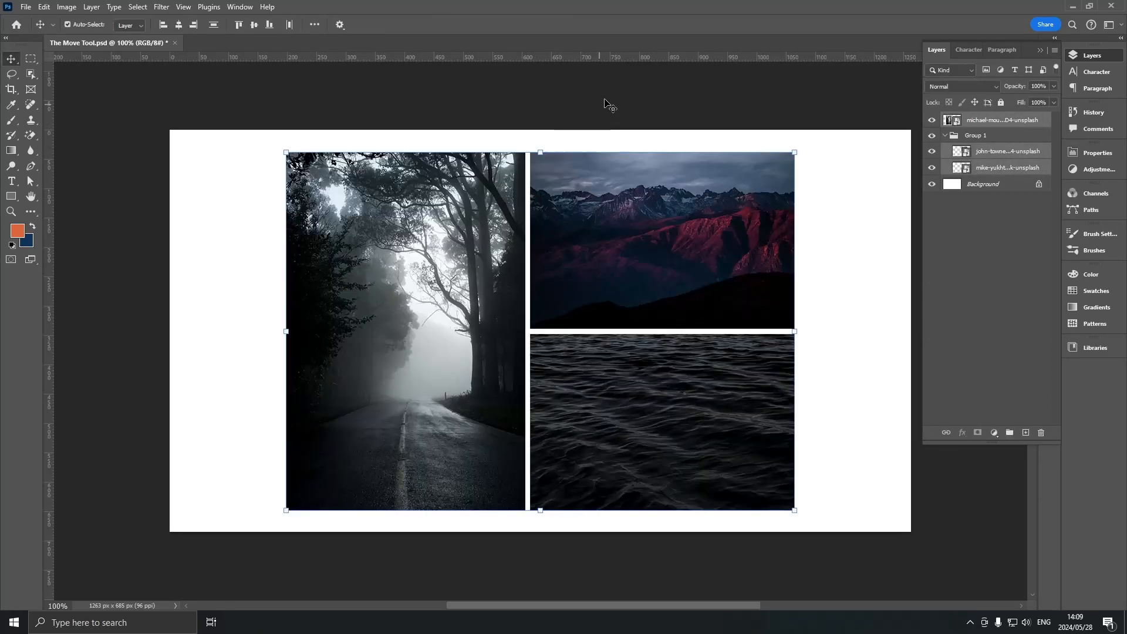
left_click(251, 194)
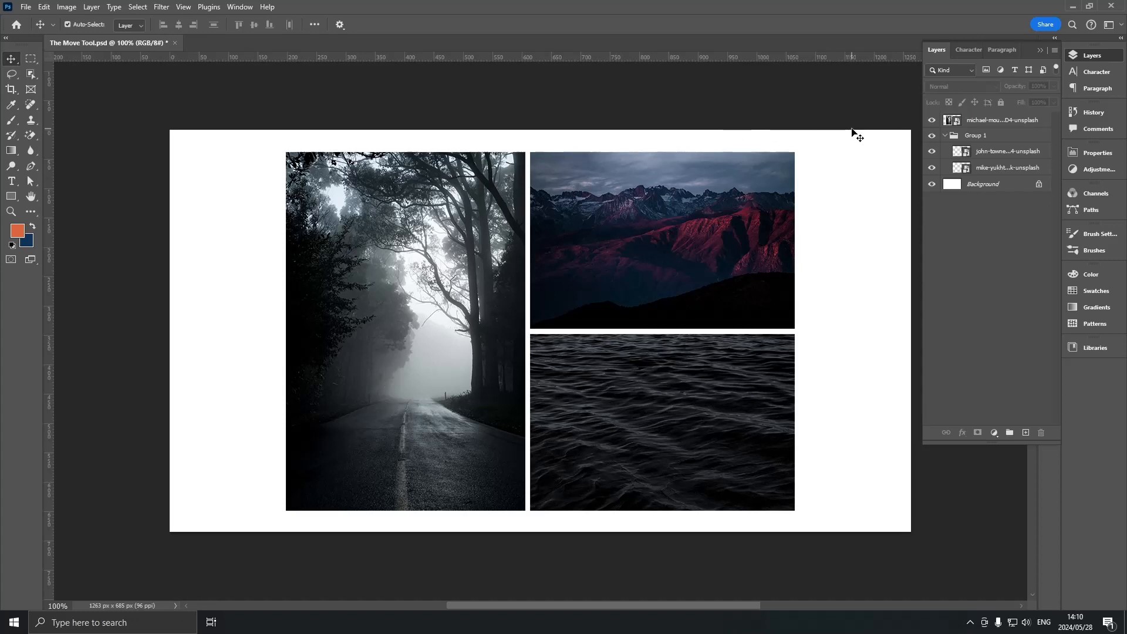
Hide the layer list, marquee-select the images on the canvas and deselect them
left_click(1040, 50)
left_click_drag(863, 192, 347, 375)
left_click(211, 273)
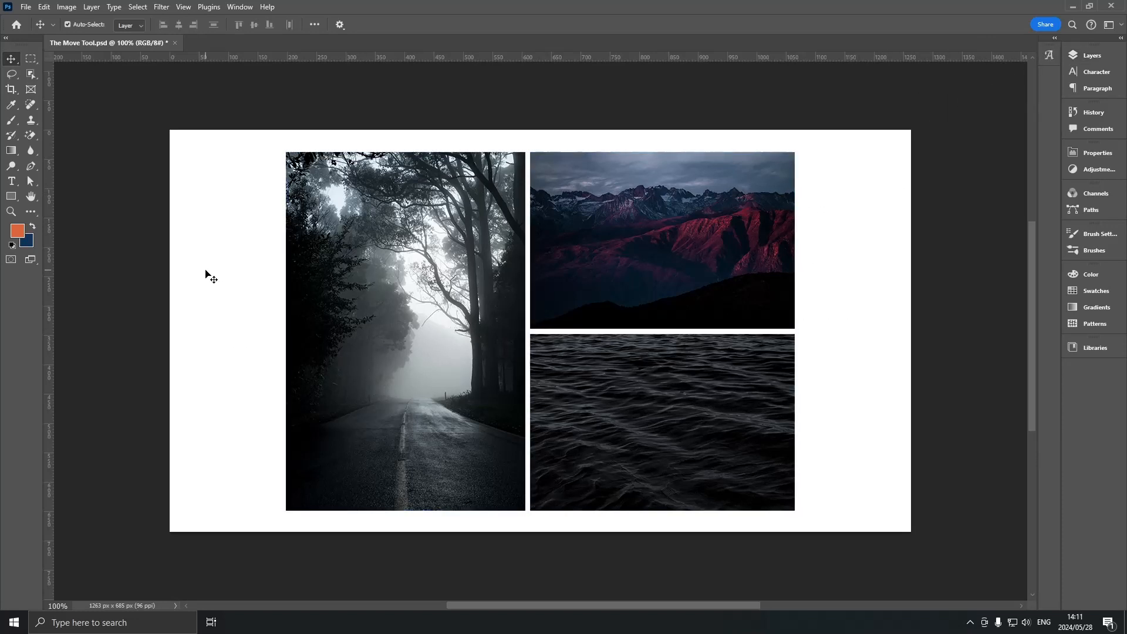